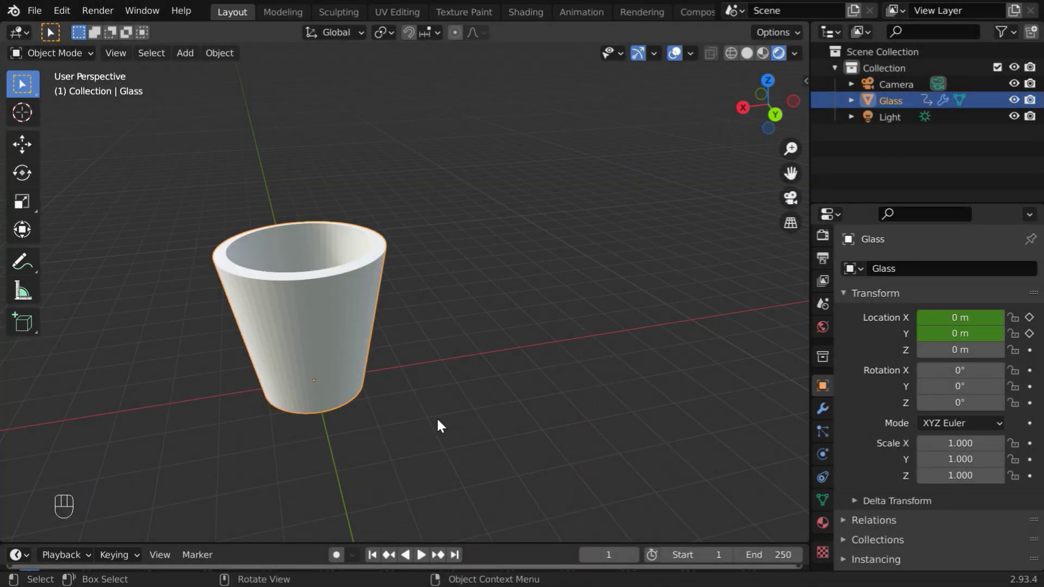
Step: Undo an independent Shift+D copy and place an Alt+D linked duplicate right of Glass
key(shift+d)
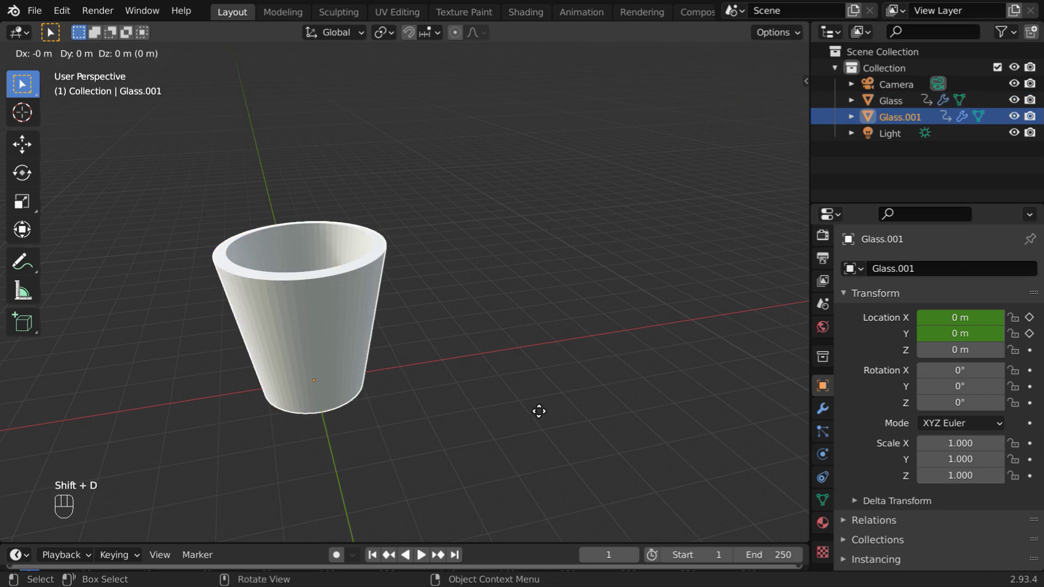
click(641, 406)
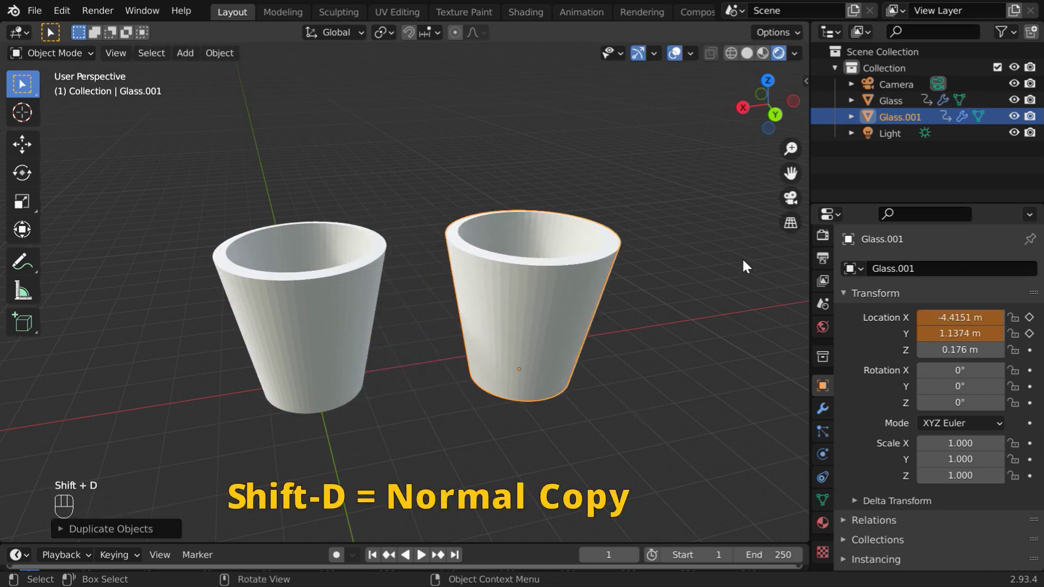
right_click(885, 99)
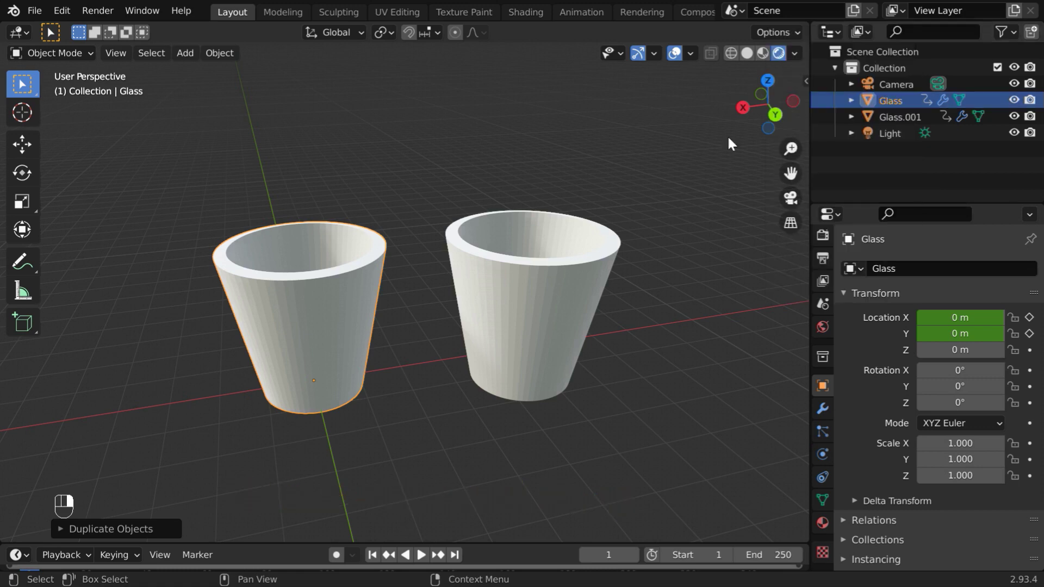
key(ctrl+z)
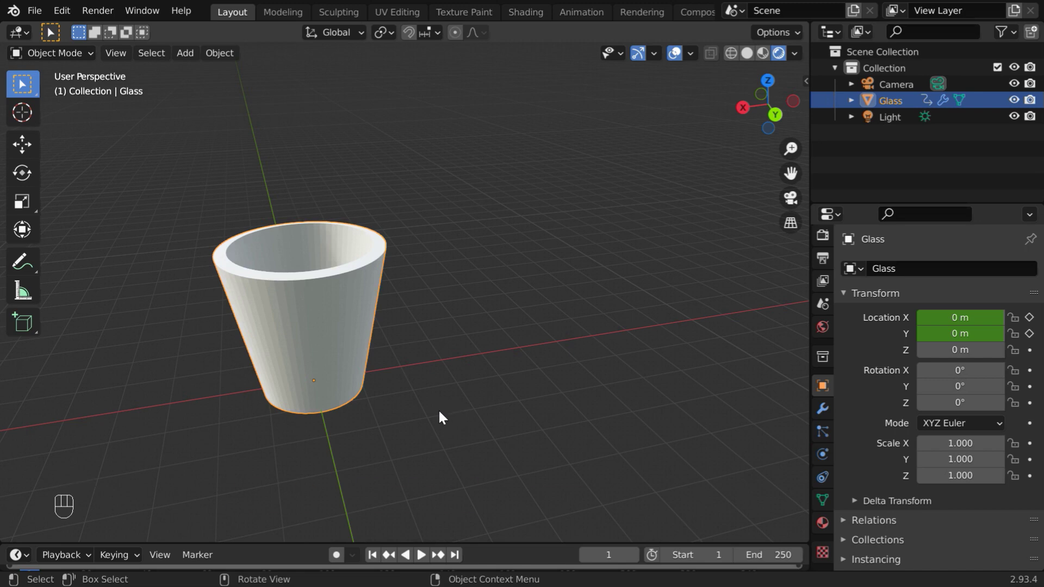
key(alt+d)
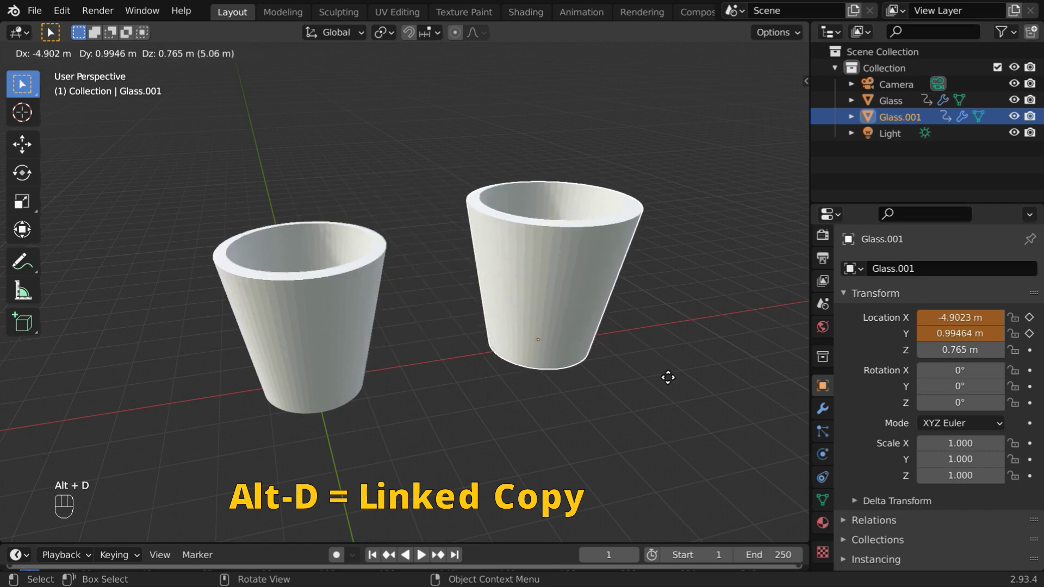
click(667, 381)
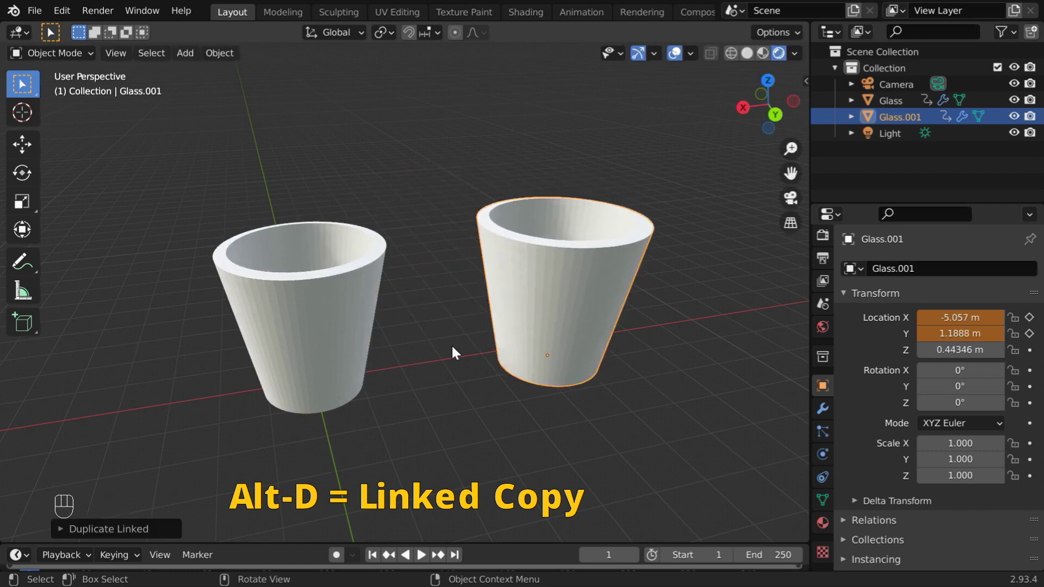
click(823, 523)
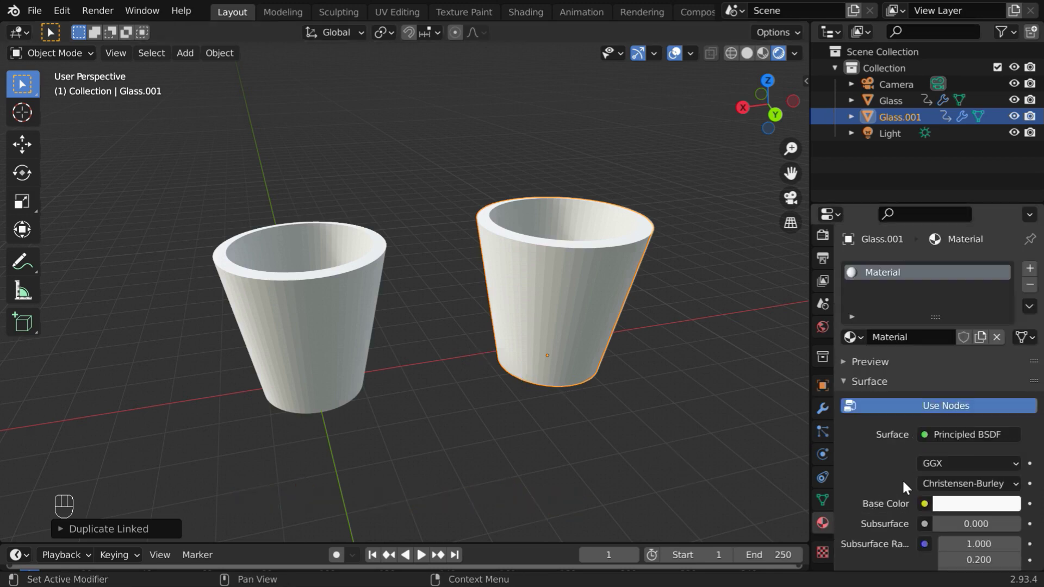
click(303, 320)
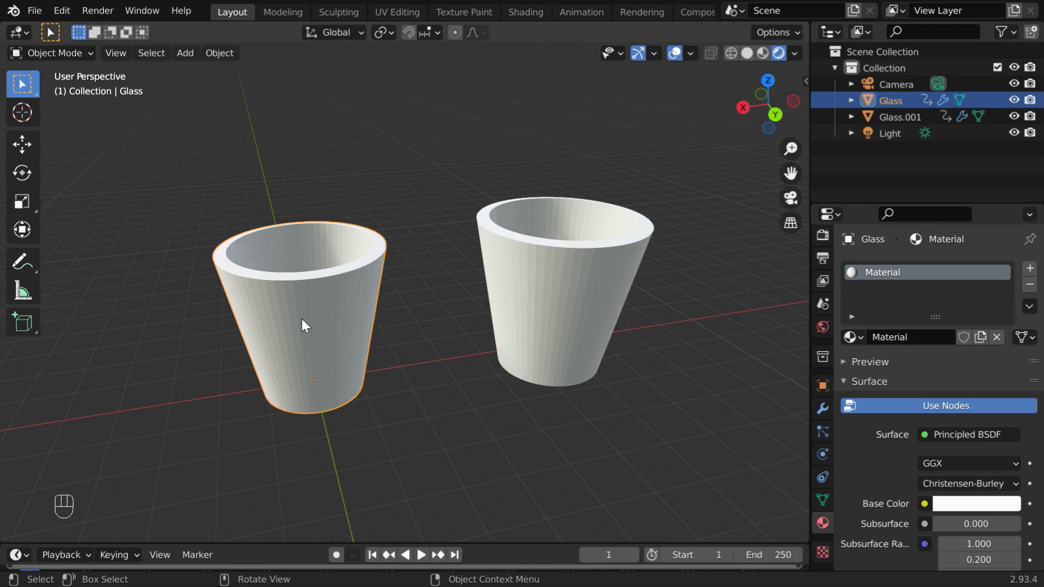
click(821, 405)
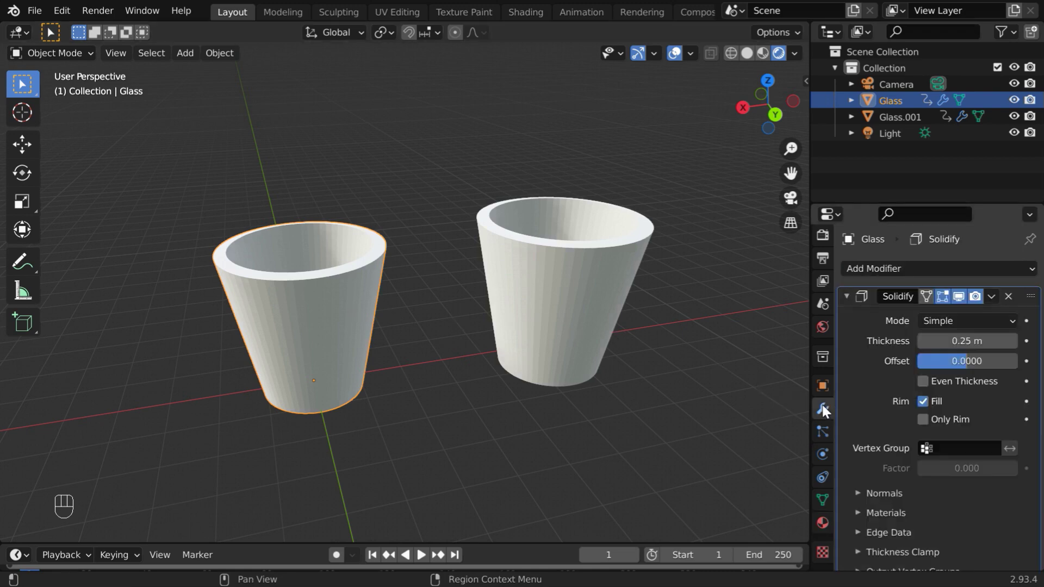
click(547, 317)
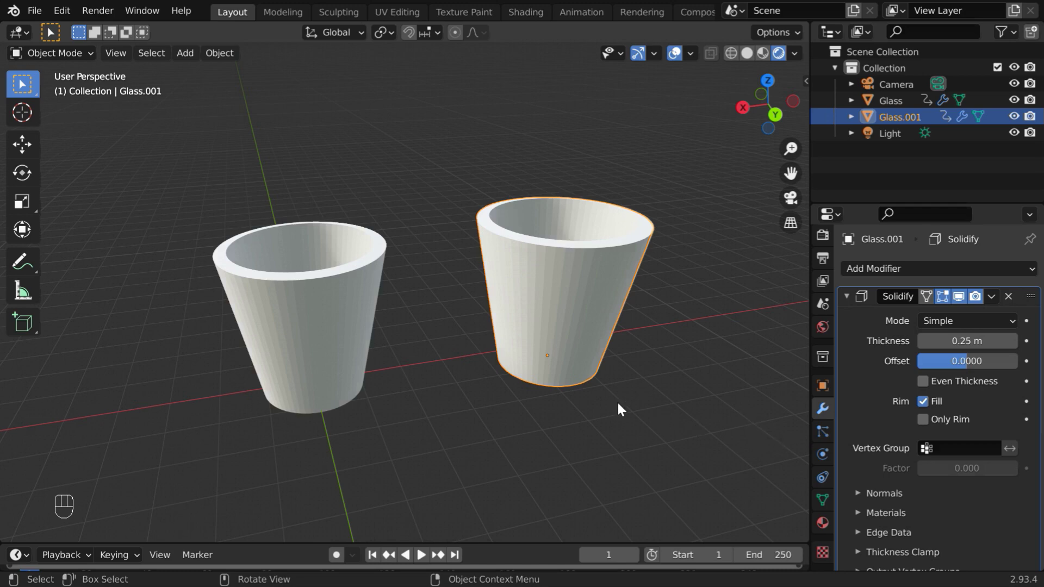
click(820, 383)
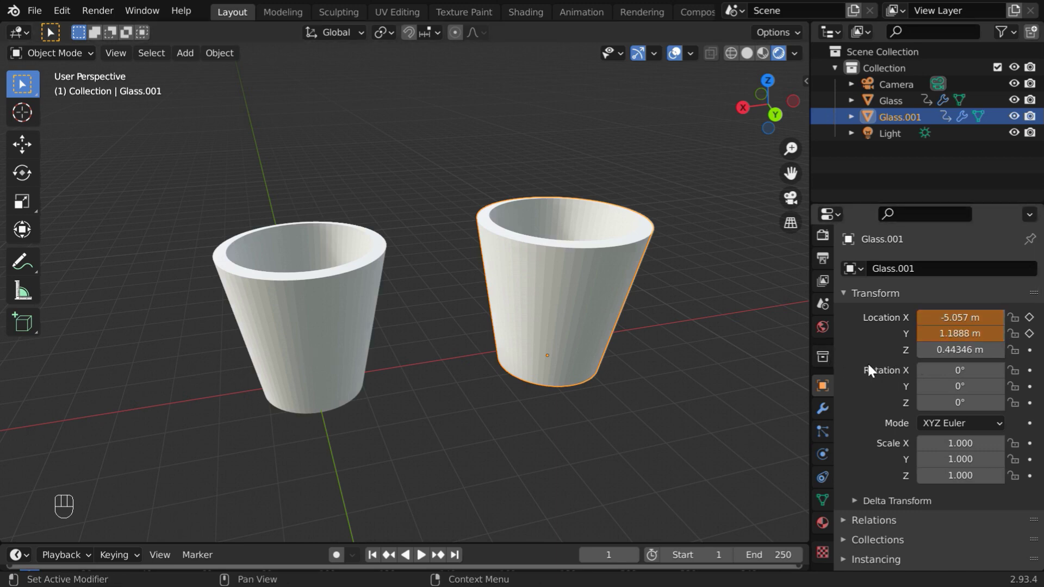
Step: Keyframe Glass.001's X and Y location at frame 1, test frame 2, then reselect Glass
click(1029, 317)
click(1029, 333)
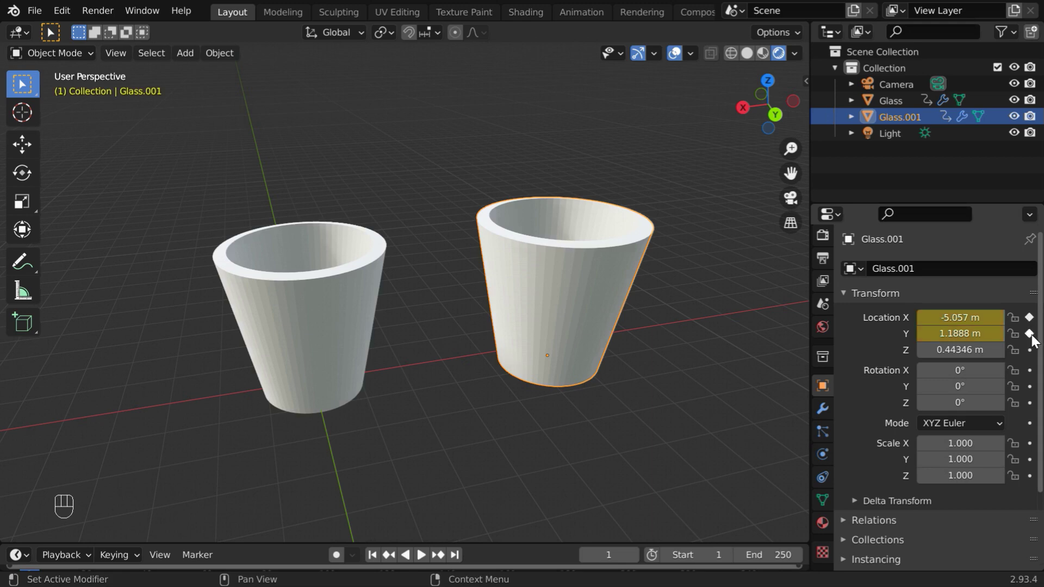
click(634, 555)
click(584, 555)
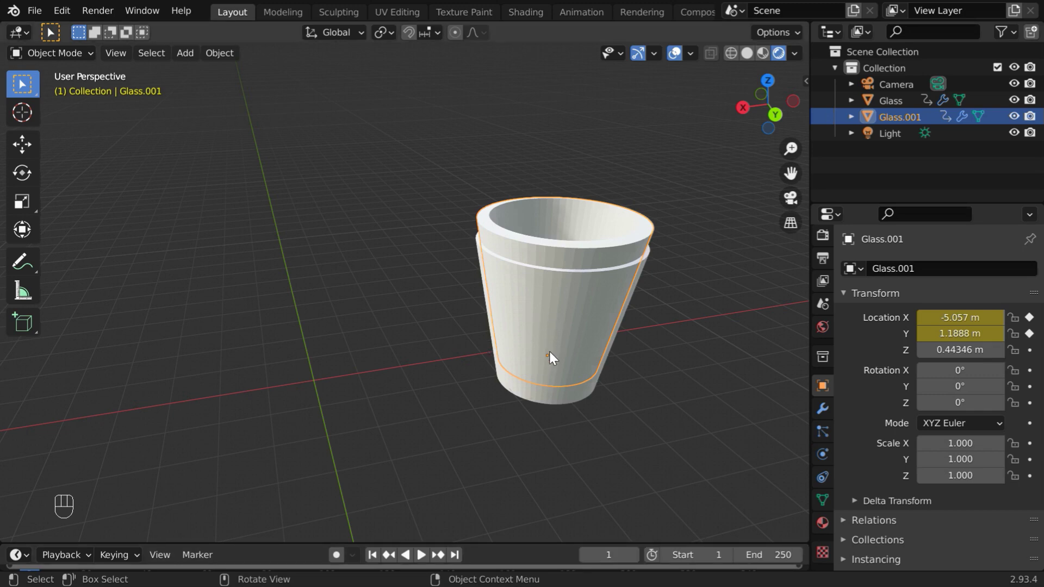
click(889, 100)
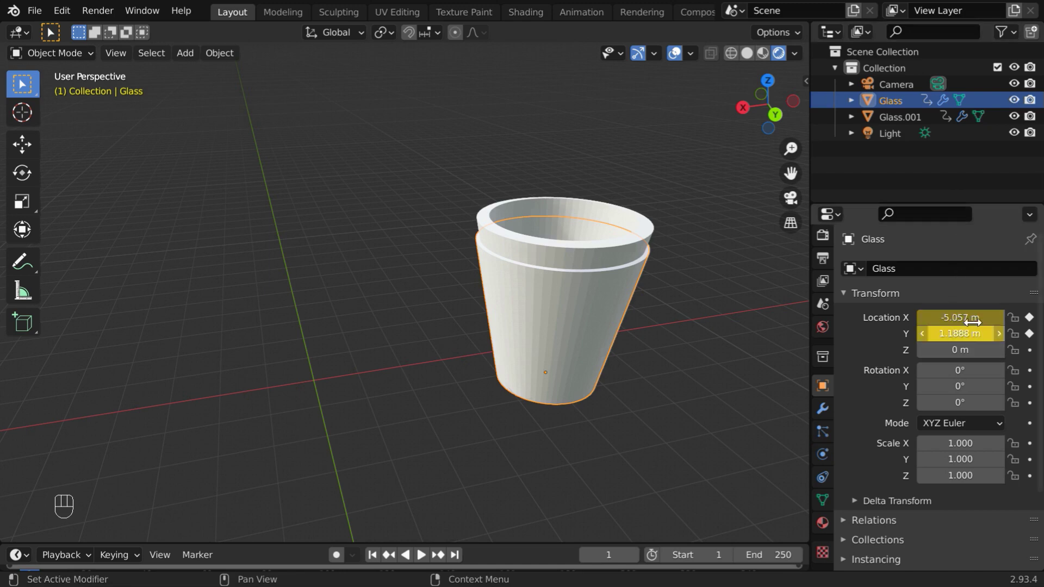
click(902, 117)
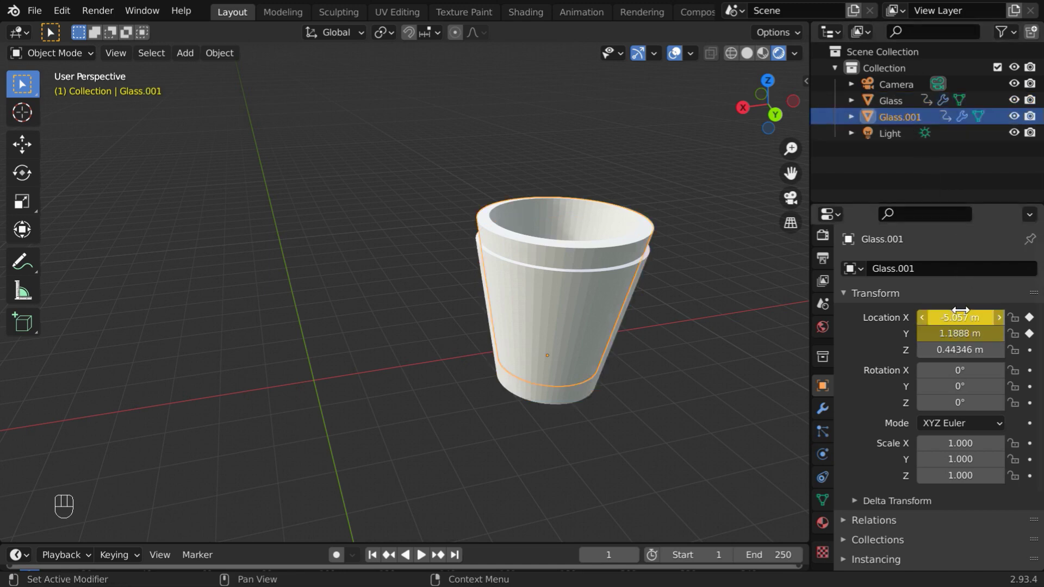
click(890, 100)
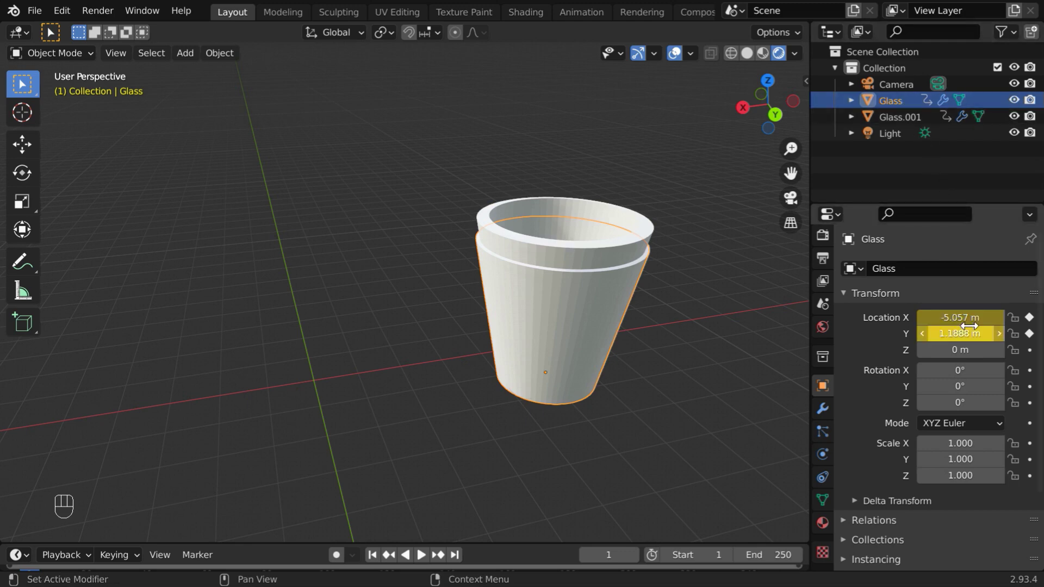
Step: Set Glass's Location X and Y to 0 and keyframe both values
drag(971, 319, 971, 332)
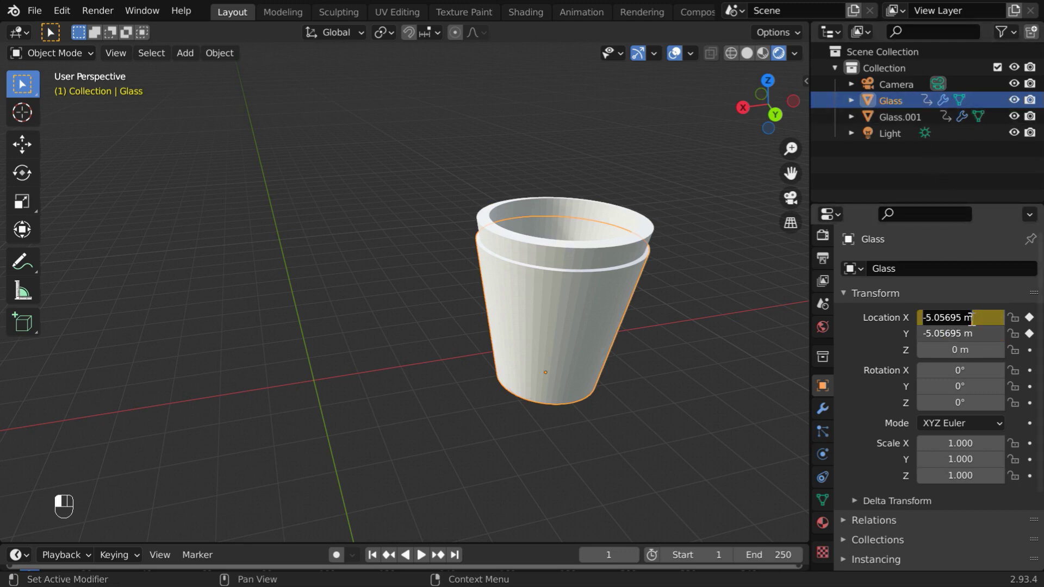
text(0)
key(Return)
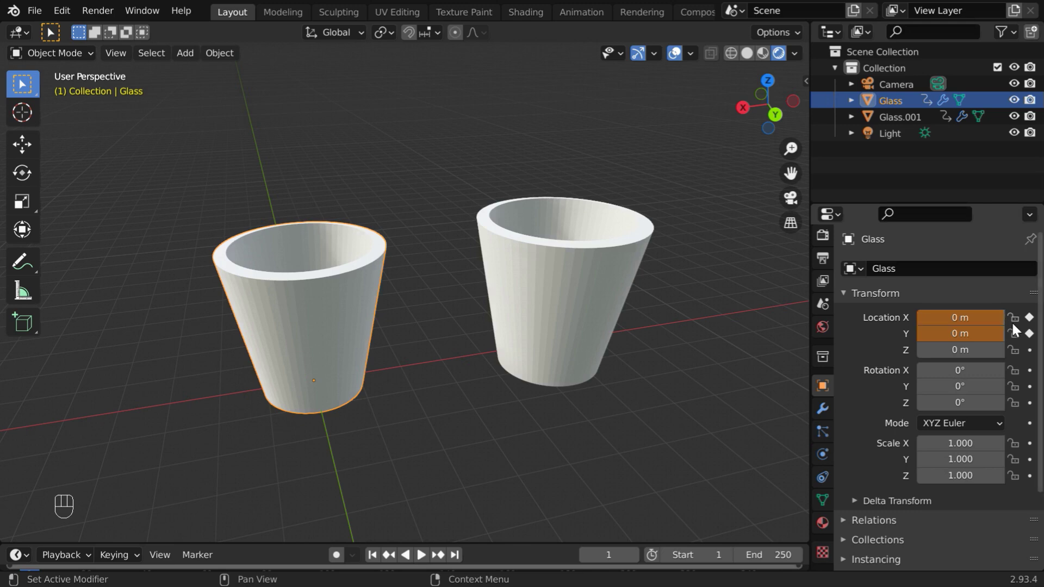
click(1029, 317)
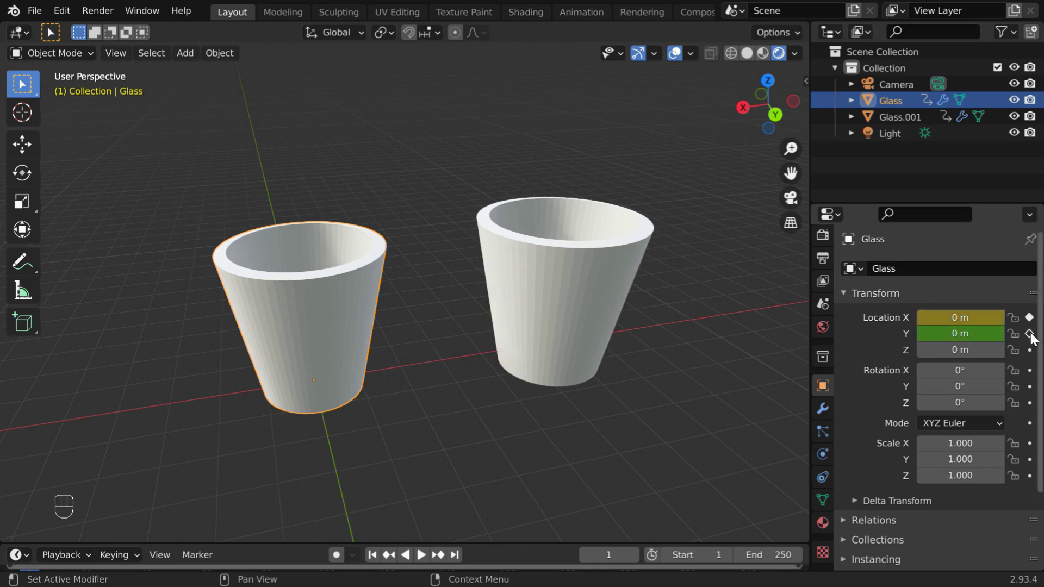
click(1029, 333)
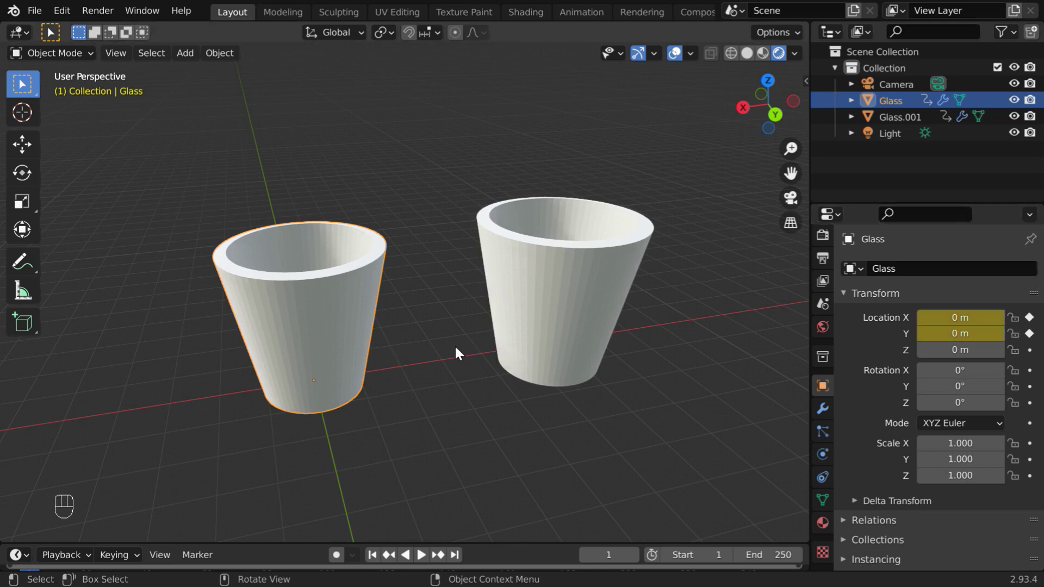
Step: Test one frame forward and back, then compare the glasses, ending with Glass.001 selected
key(Right)
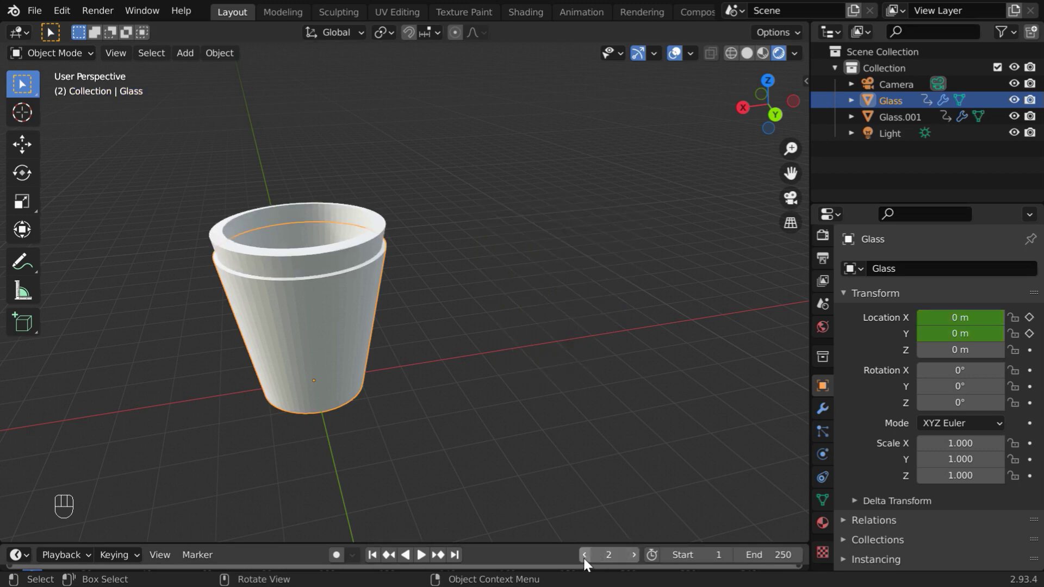
click(584, 555)
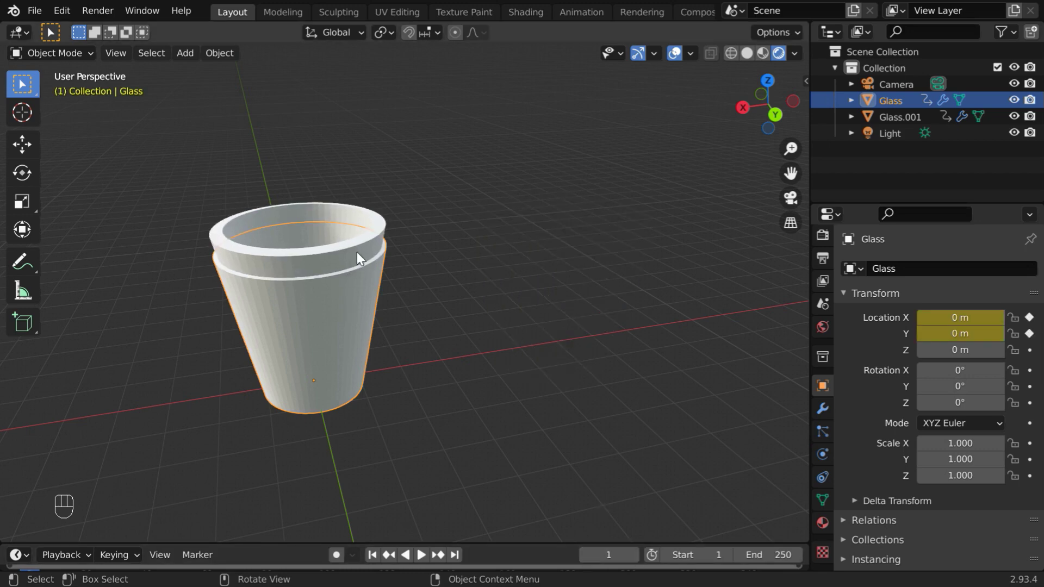
click(914, 116)
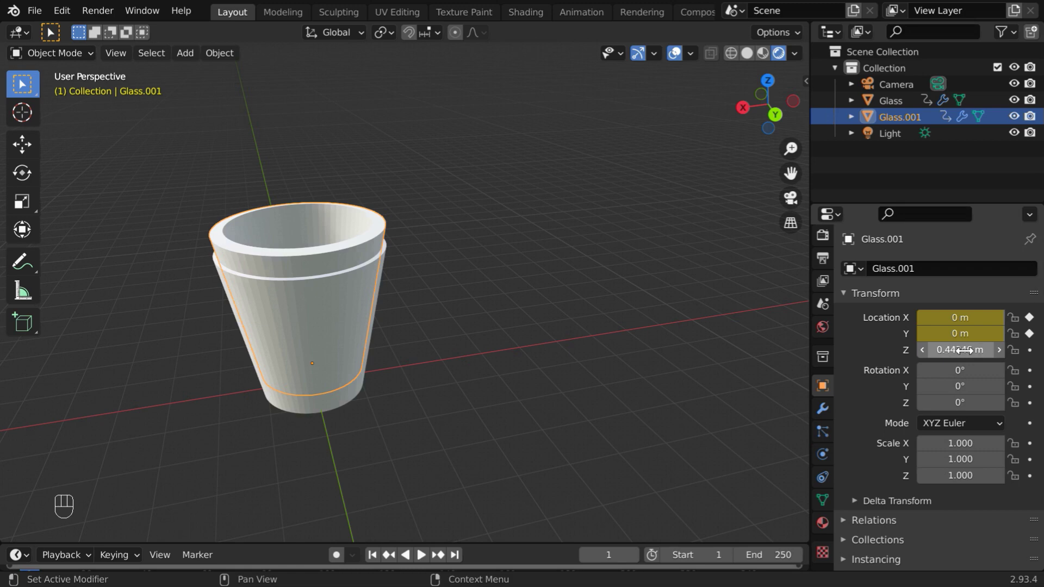
click(354, 350)
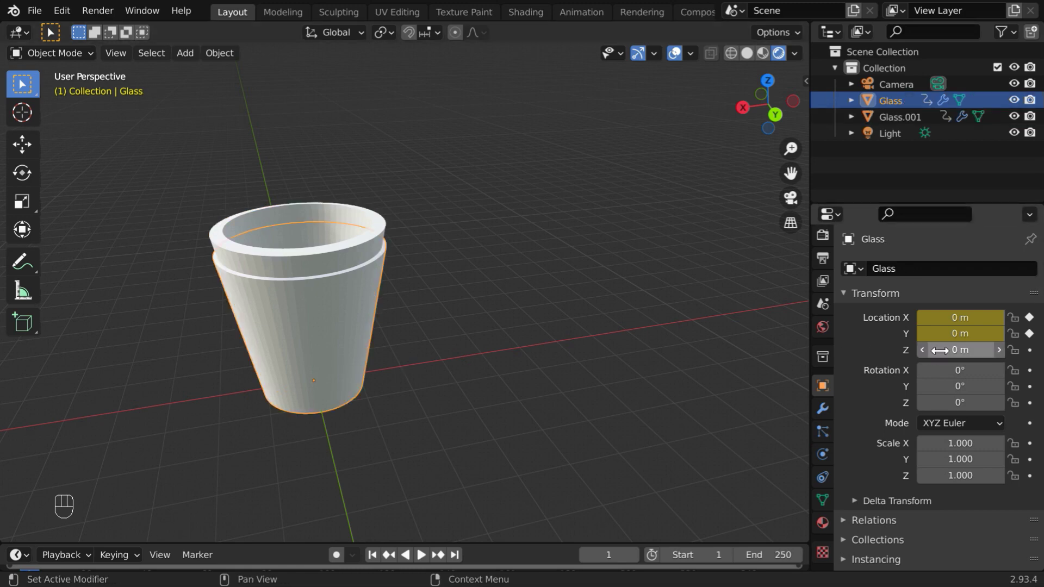
click(339, 287)
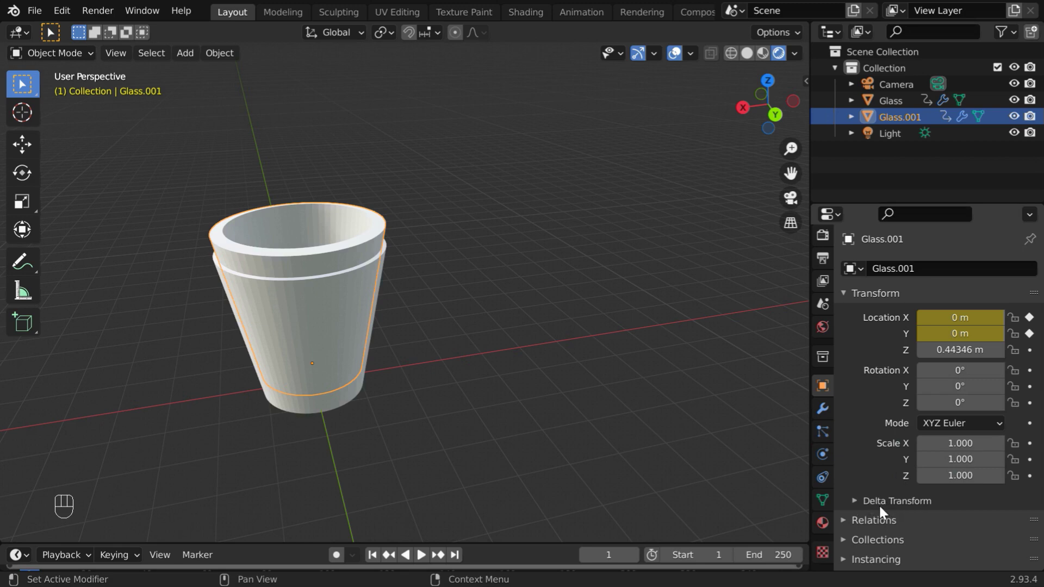
Step: Set Glass.001's Delta Location X to -5.33 m, then select the left glass
click(853, 500)
scroll(954, 477, down, 5)
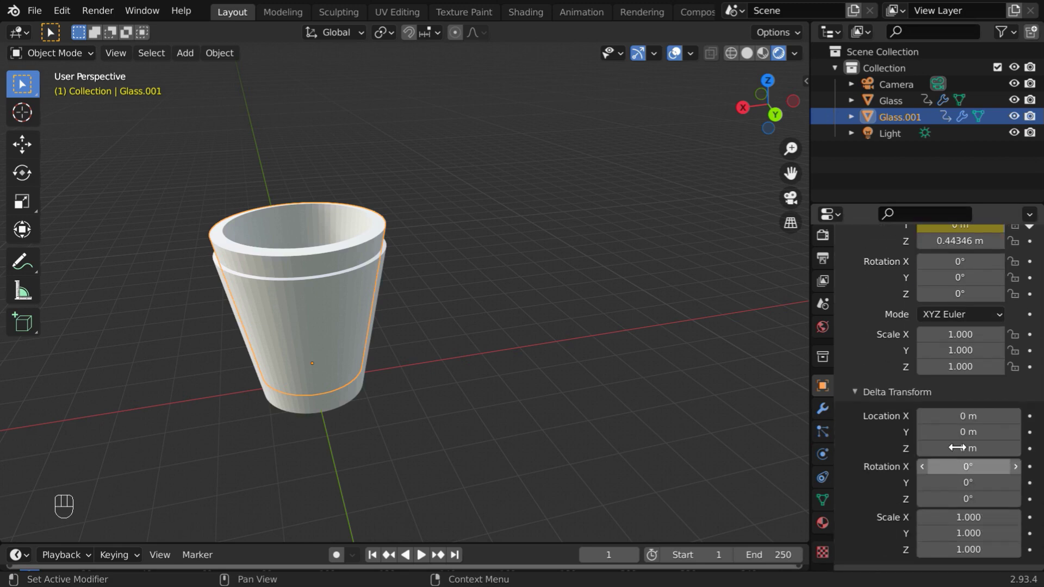
drag(970, 418, 907, 418)
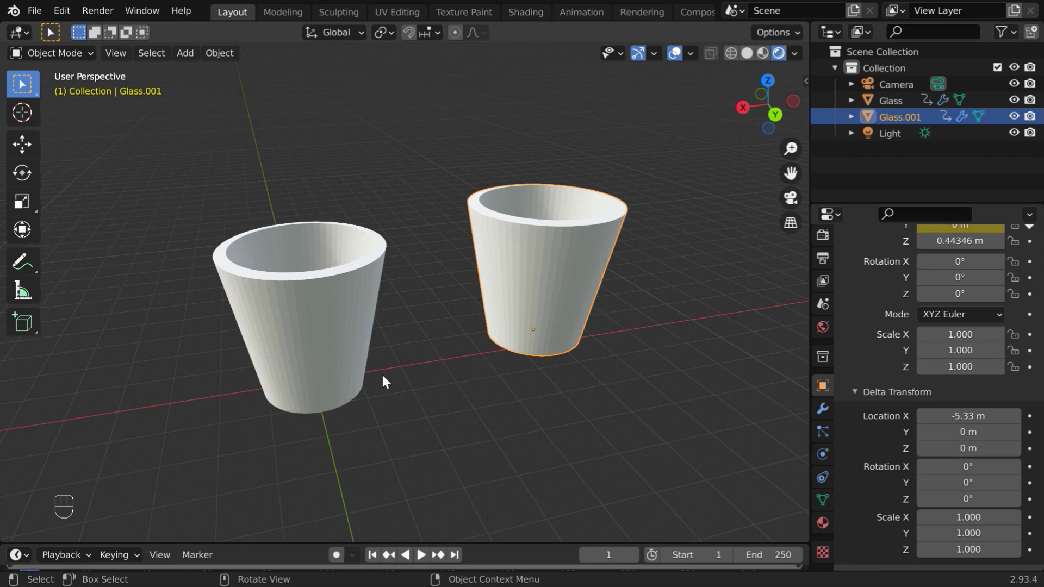
click(357, 371)
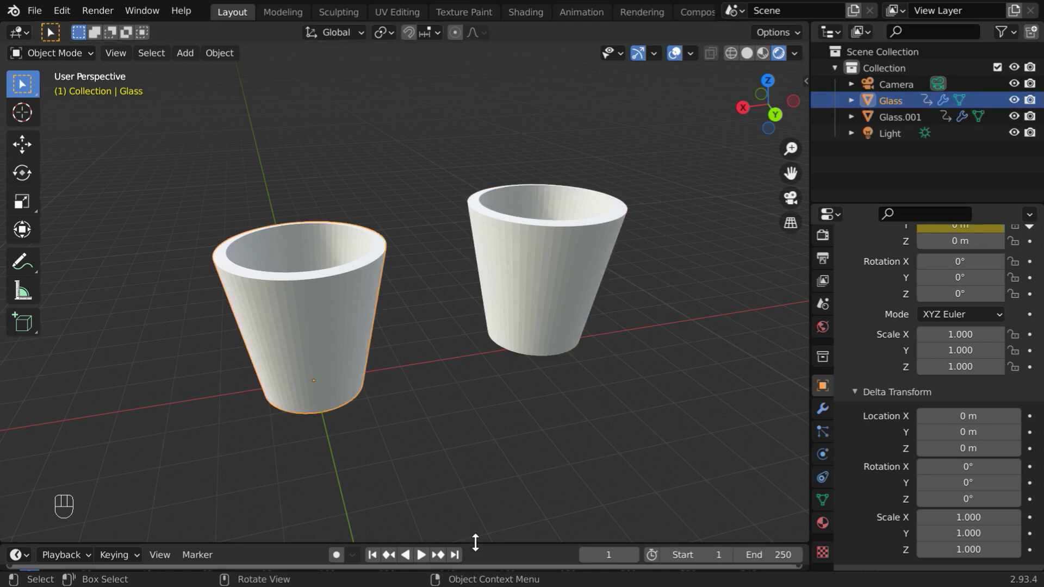
Step: Enlarge the timeline and move Glass's keyframes 80 frames later
drag(478, 542, 482, 415)
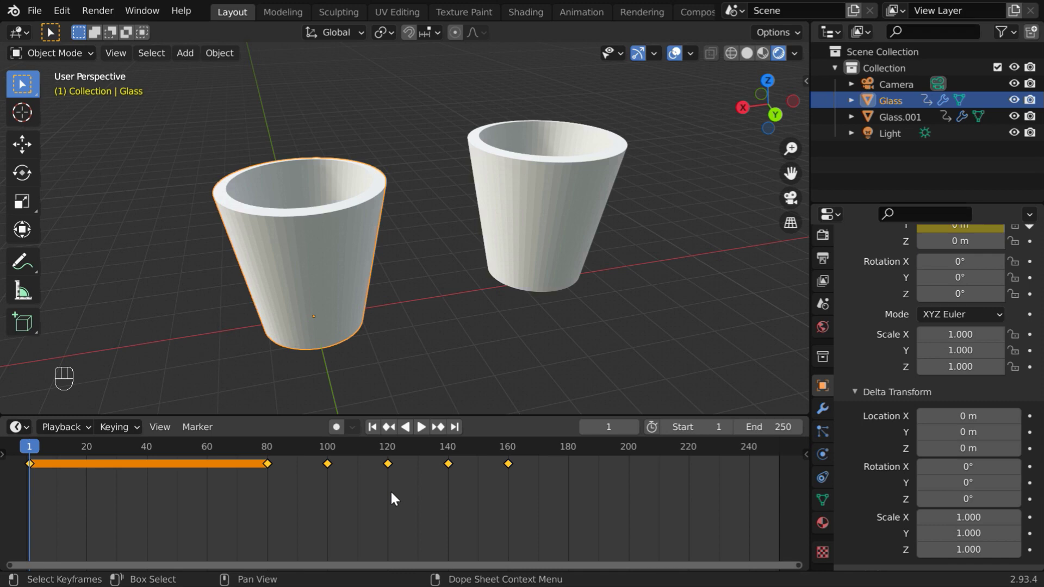
key(g)
key(x)
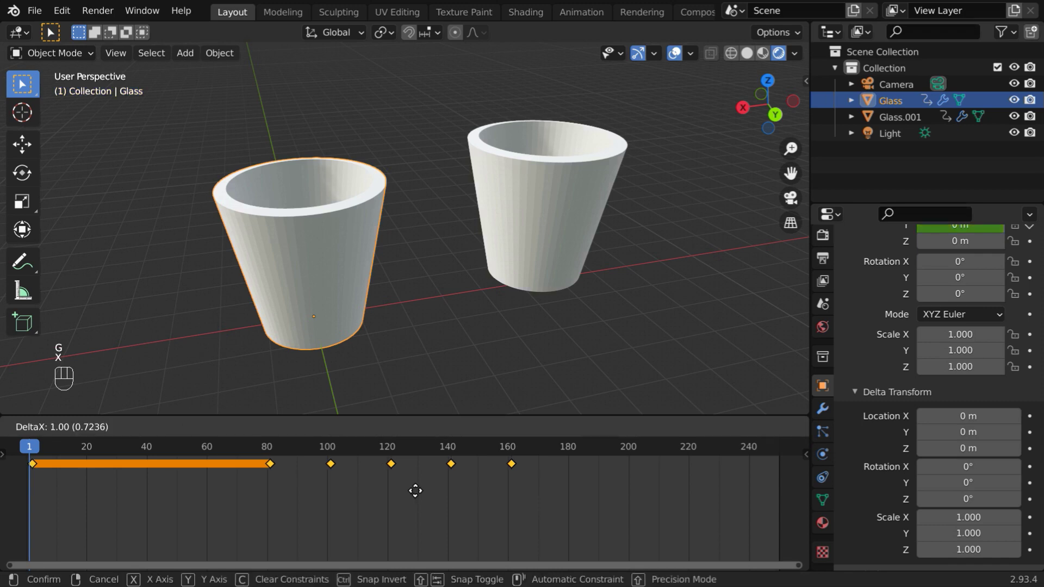
click(630, 497)
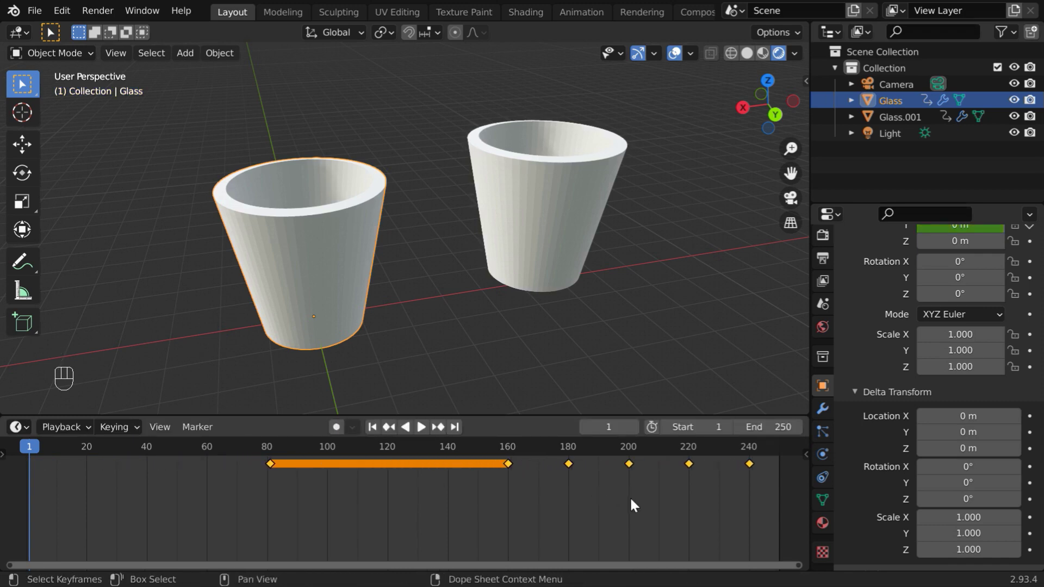
Step: Delete Glass.001's keyframe at frame 180, compare with the left glass, and shrink the timeline
click(540, 216)
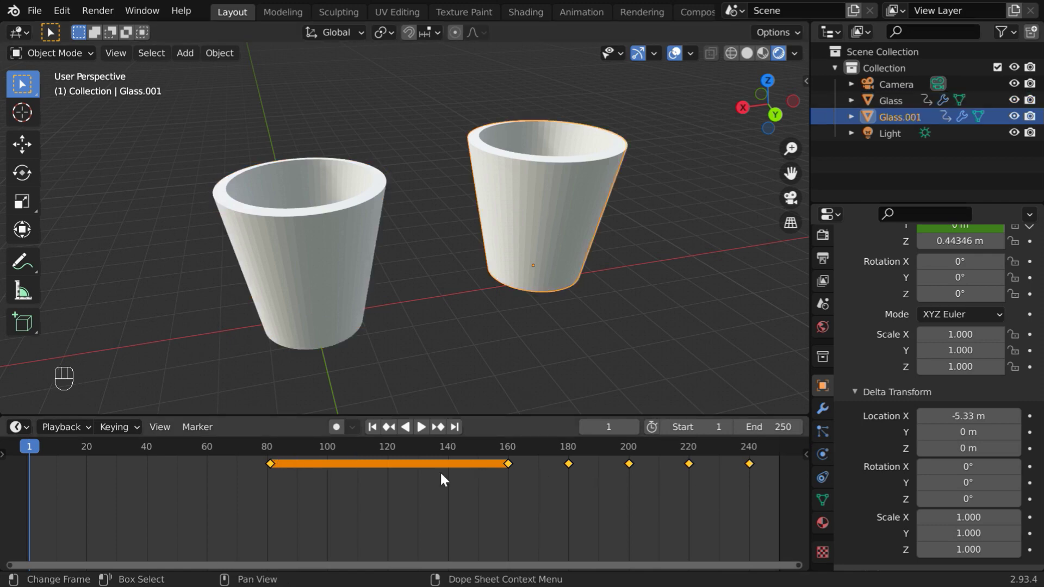
click(568, 465)
right_click(568, 463)
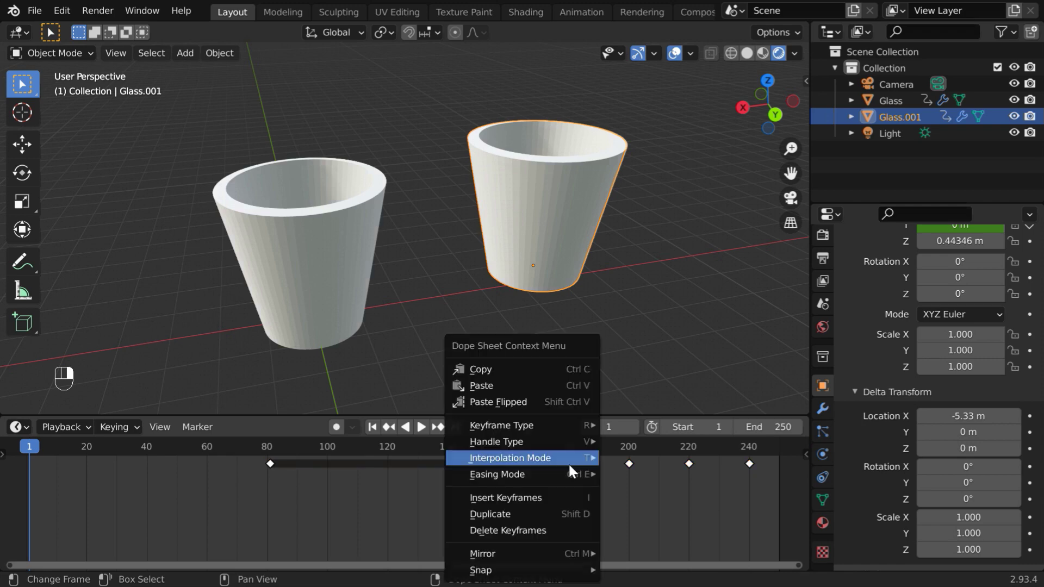
click(511, 530)
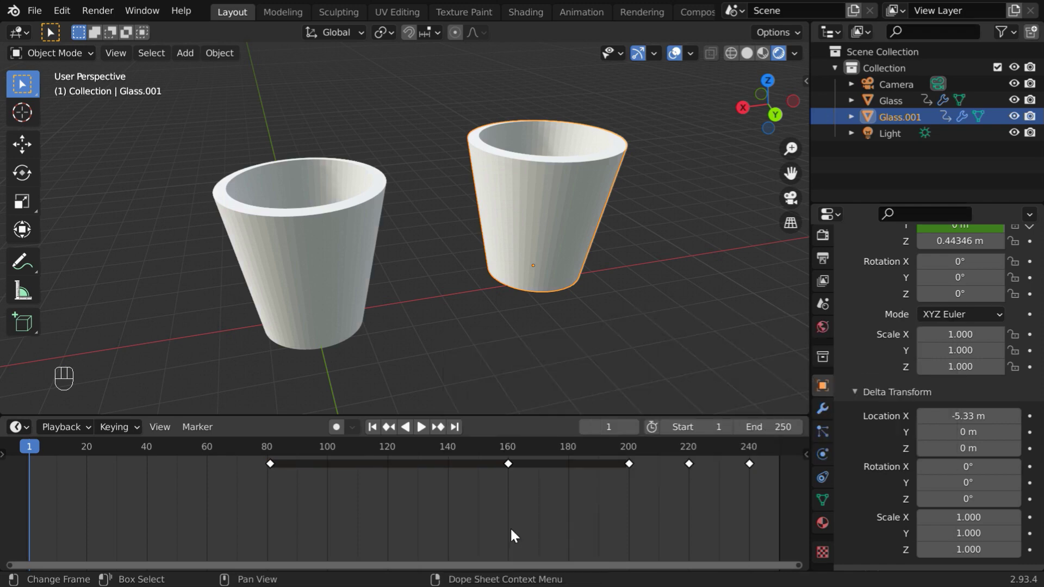
click(317, 292)
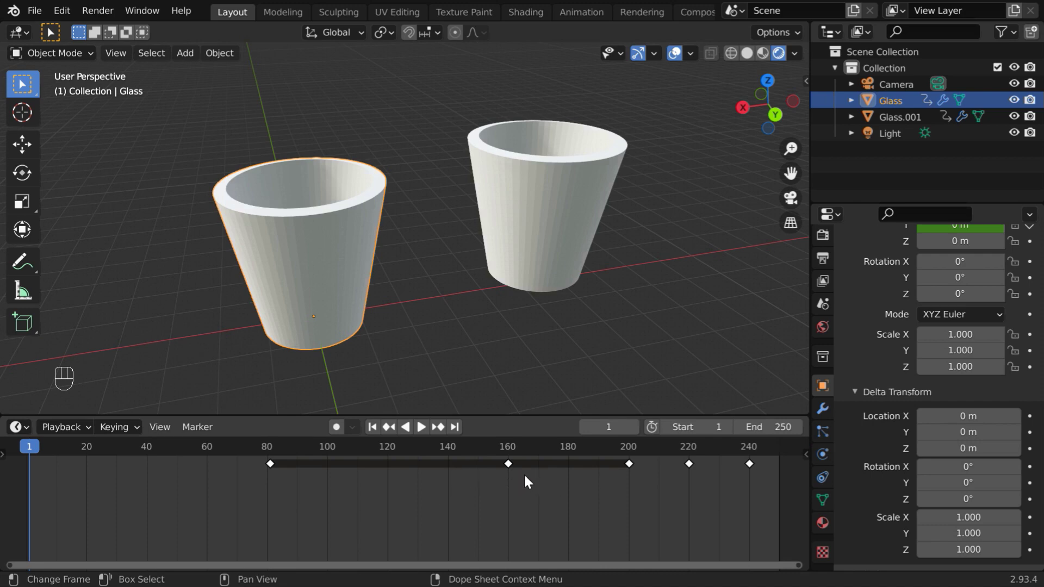
drag(531, 415, 542, 580)
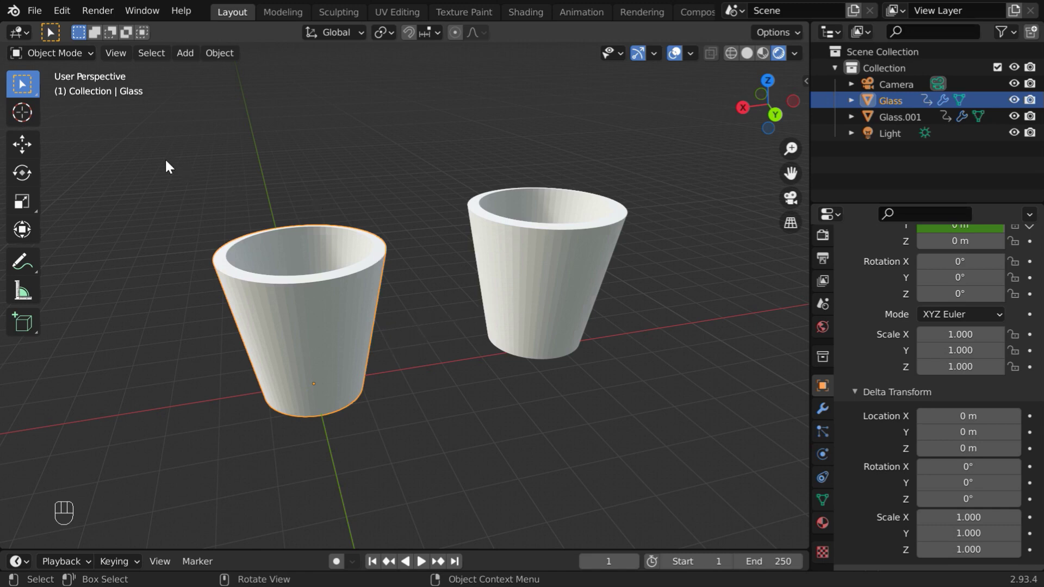
Step: Box-select both glasses and apply Object › Relations › Make Single User › Object Animation
drag(165, 157, 620, 351)
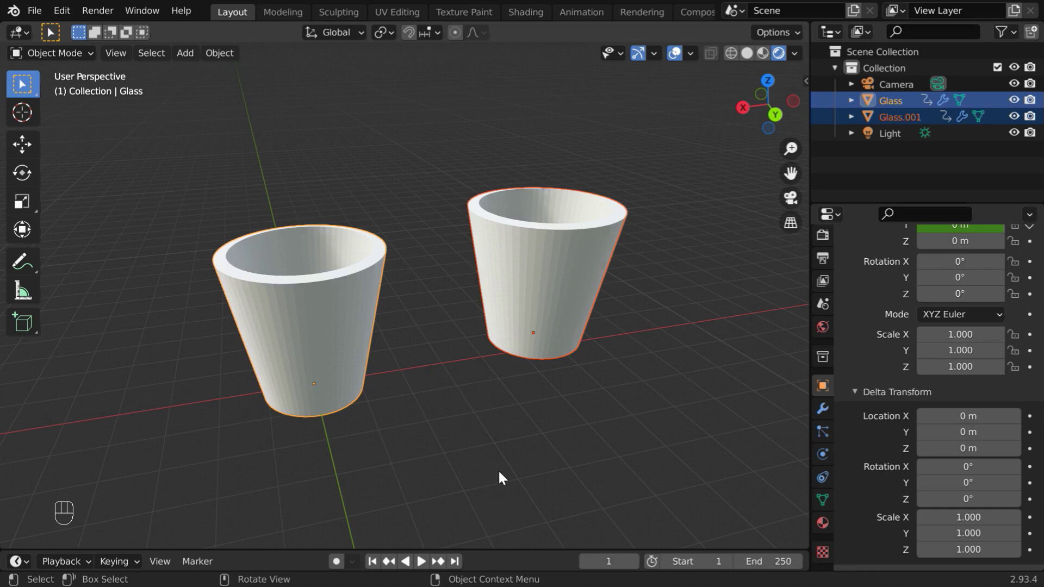
click(217, 53)
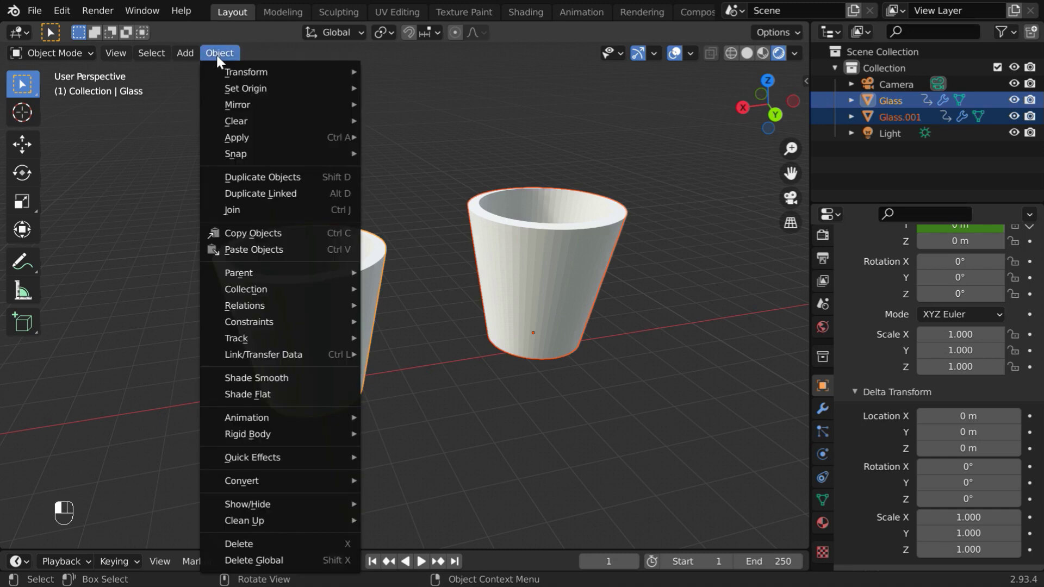
mouse_move(303, 306)
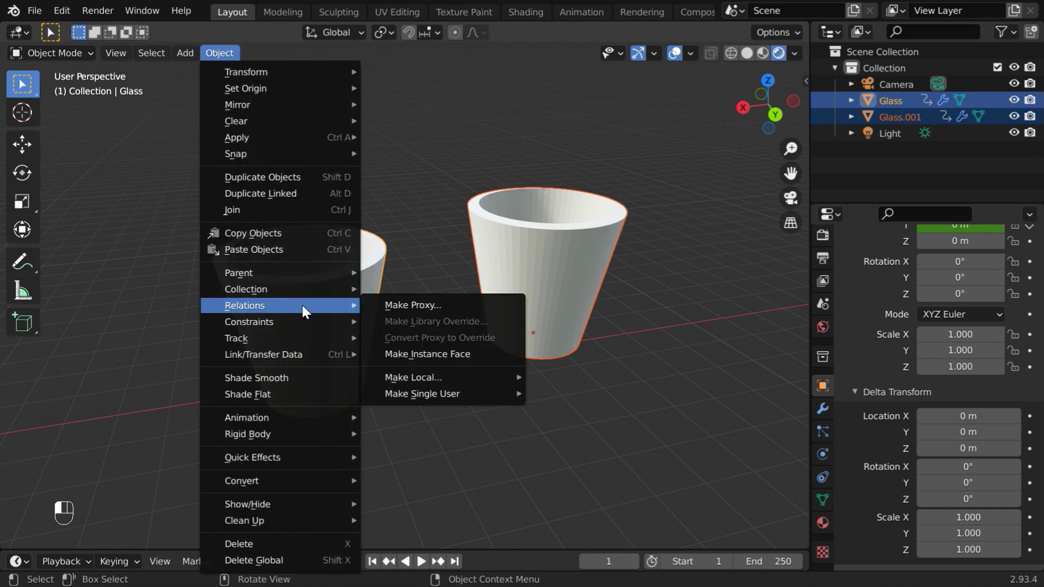
mouse_move(460, 393)
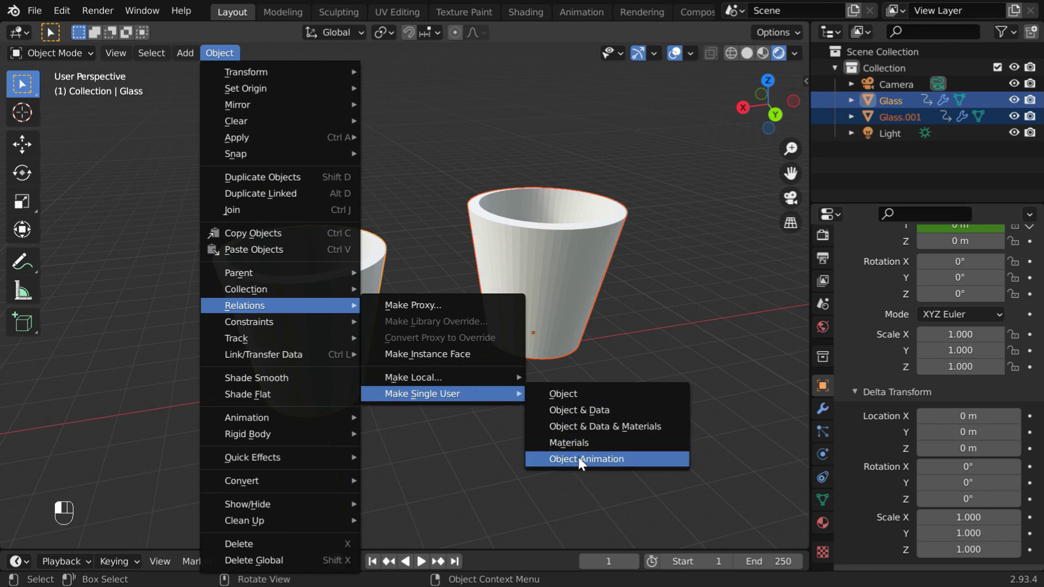
click(621, 460)
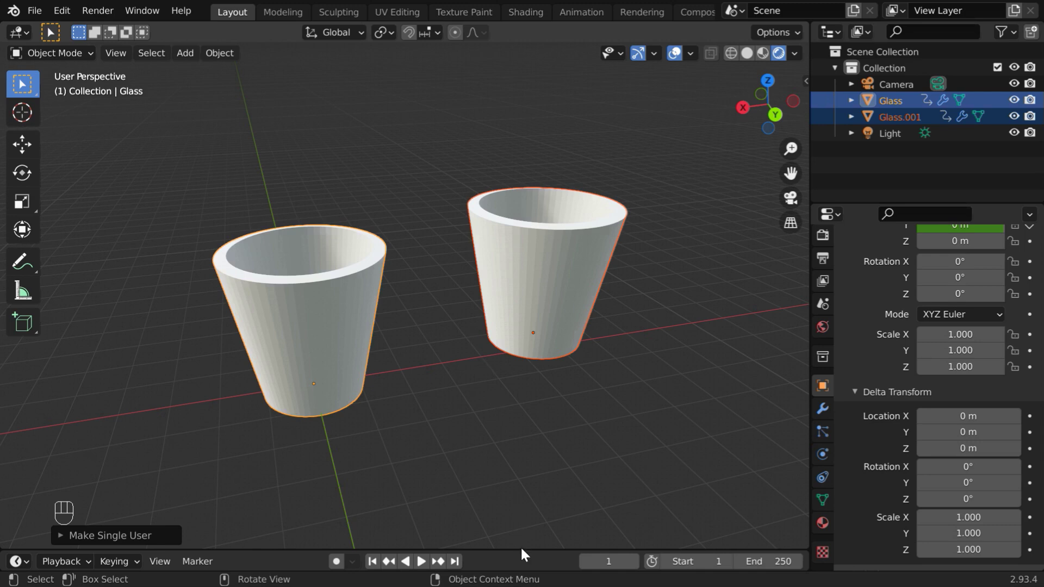
Step: With the timeline enlarged, shift only Glass.001's keyframes 62 frames earlier
drag(517, 550, 504, 387)
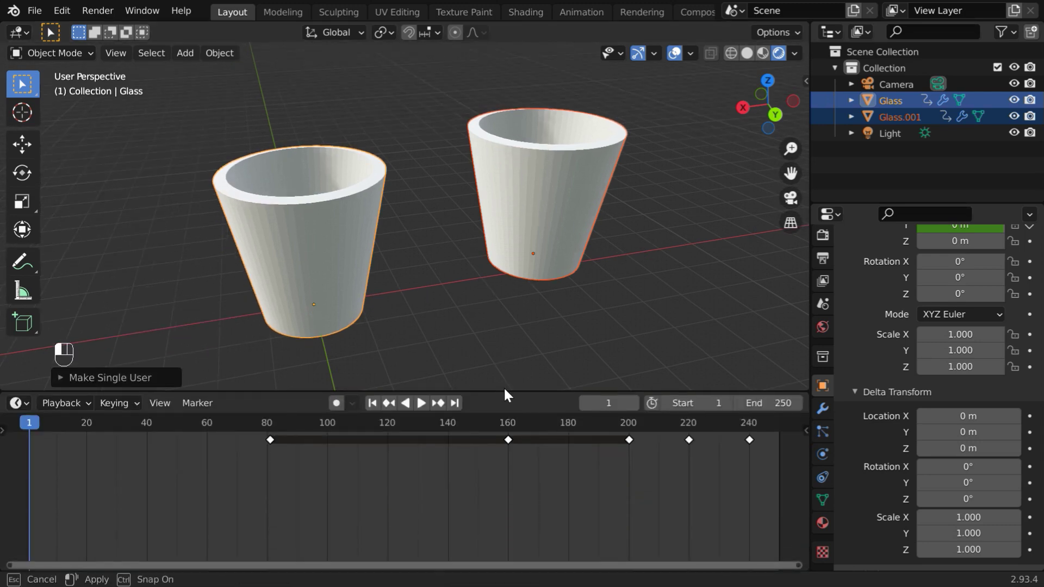
click(496, 299)
click(533, 217)
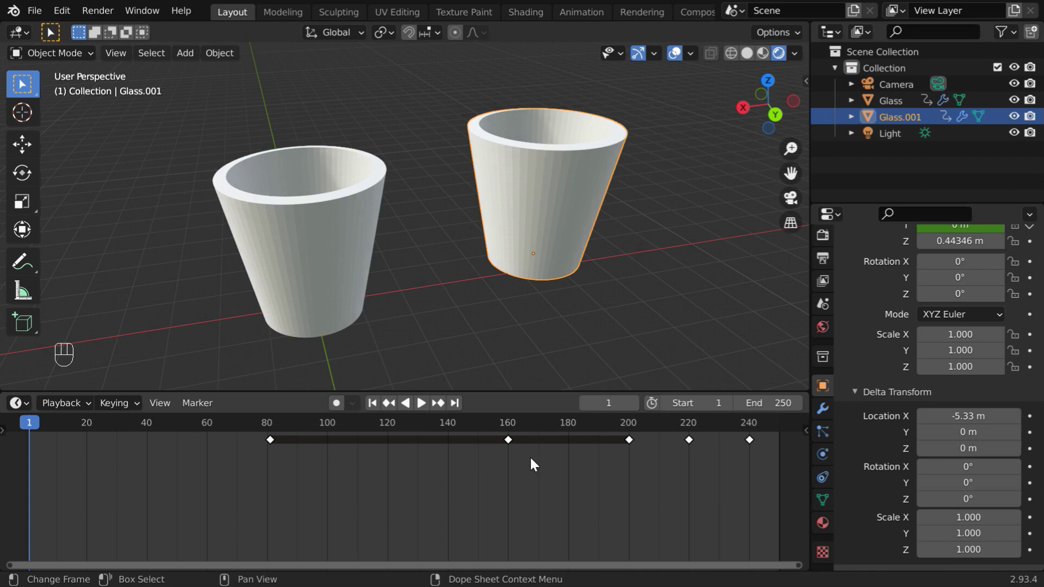
drag(250, 459, 762, 428)
key(g)
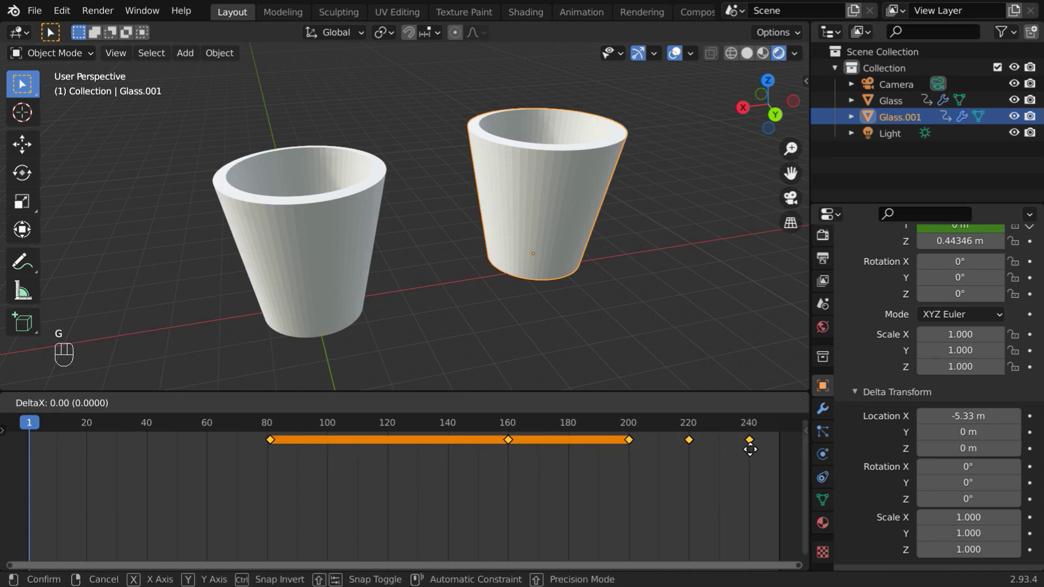
key(x)
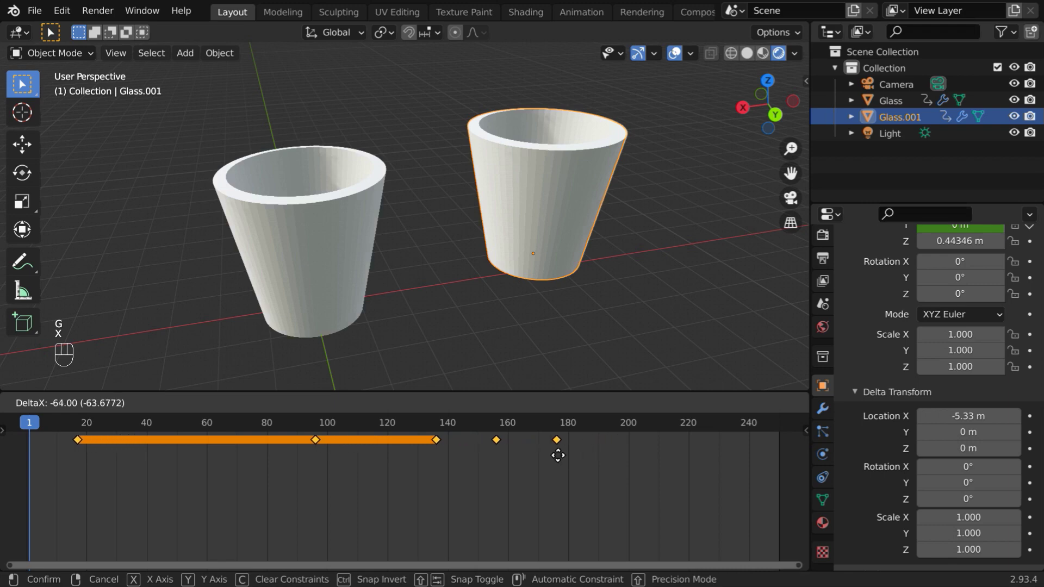
click(563, 453)
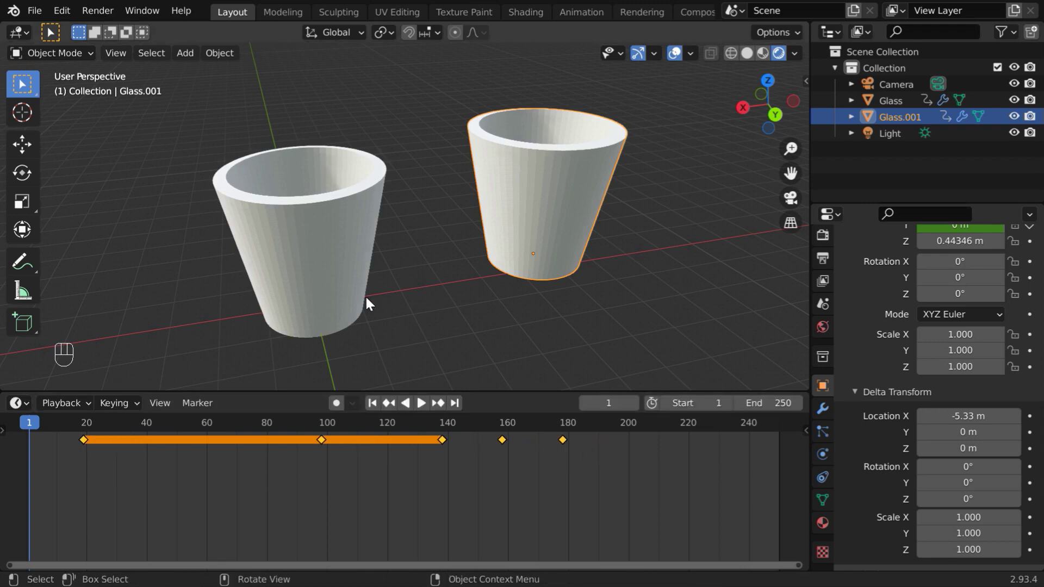
Step: Compare each glass's keyframes, then shrink the timeline back down
click(308, 252)
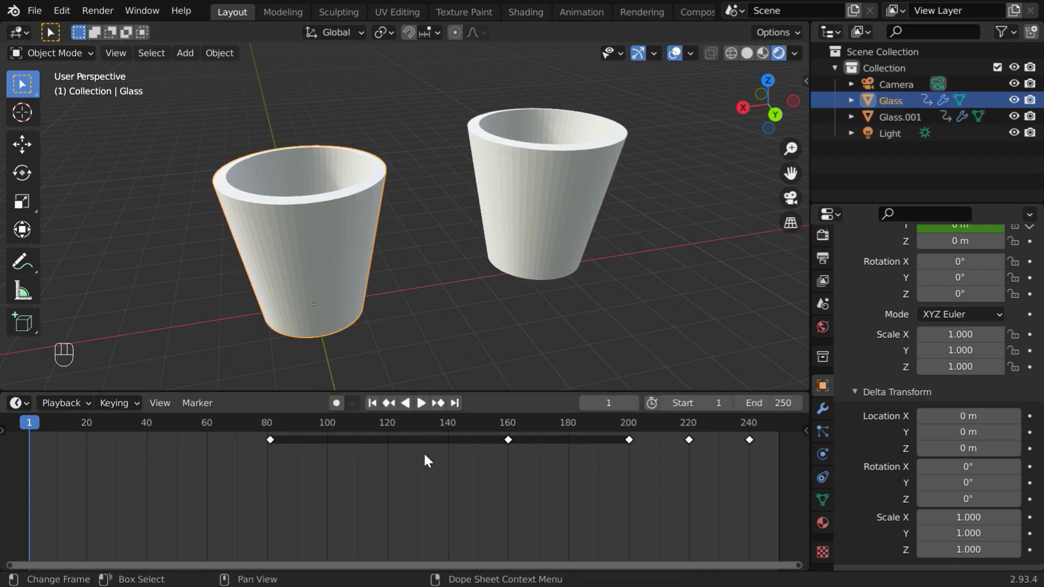
click(536, 206)
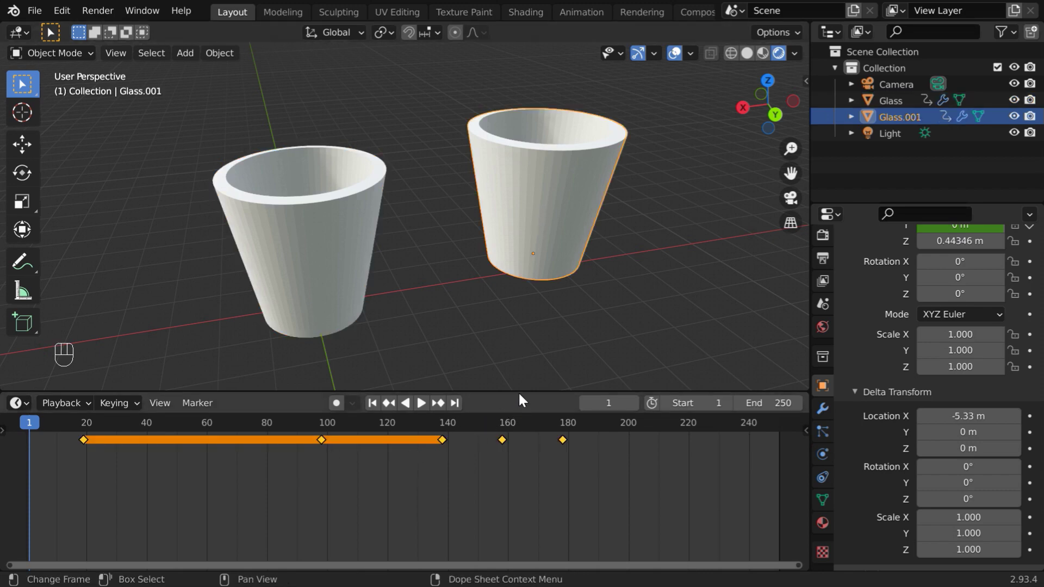
drag(518, 392, 520, 576)
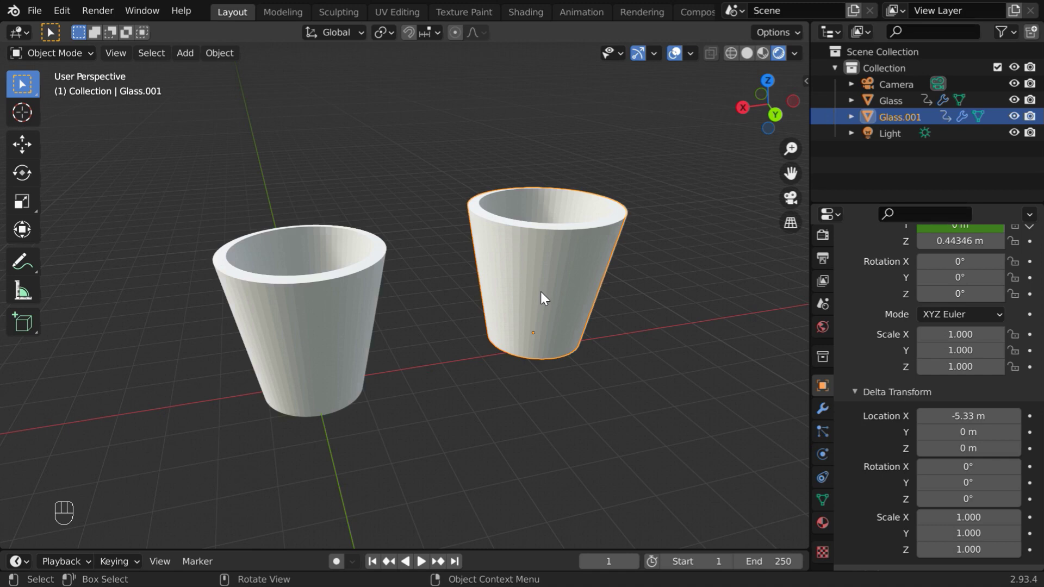
Step: In Edit Mode on Glass.001, select the rim vertices and scale them by about 1.33
click(72, 55)
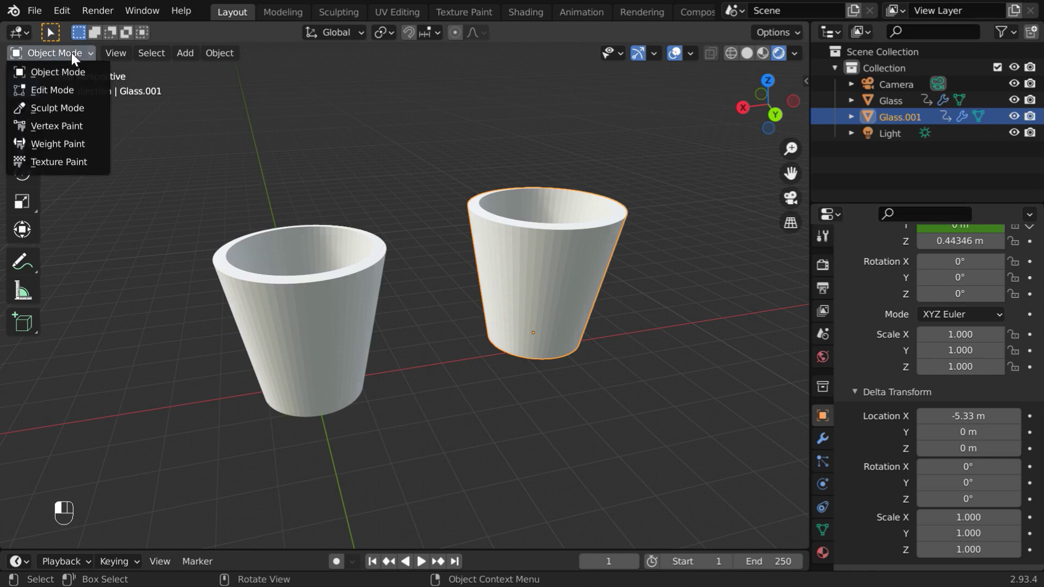
click(73, 87)
click(107, 54)
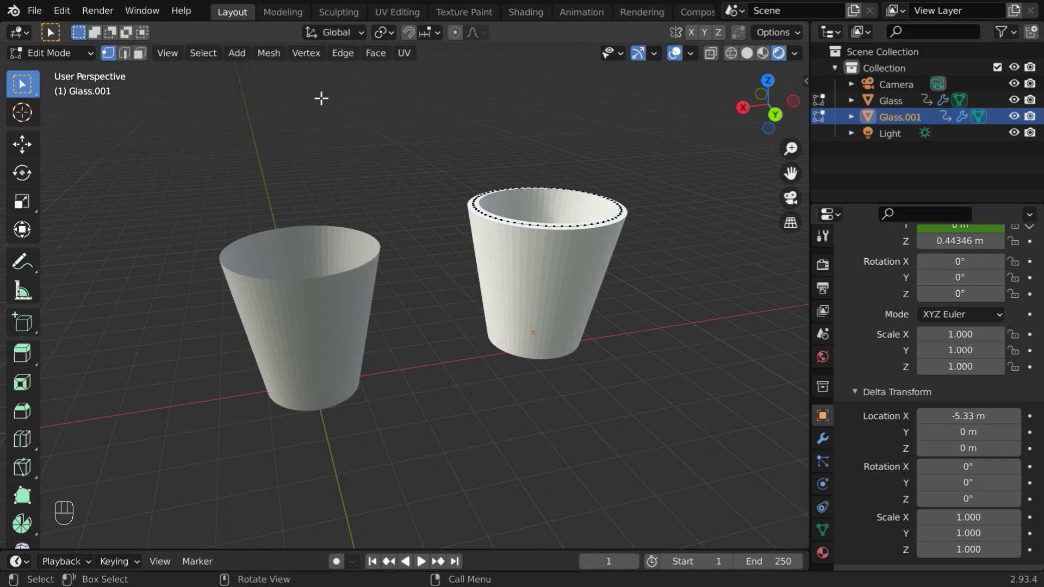
drag(442, 163, 696, 250)
middle_drag(610, 321, 598, 347)
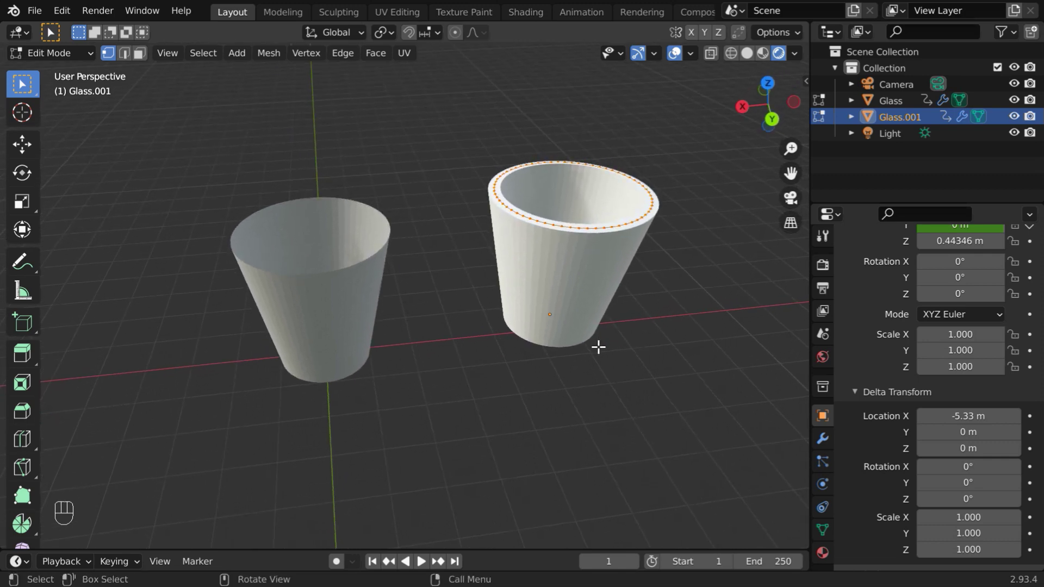
key(s)
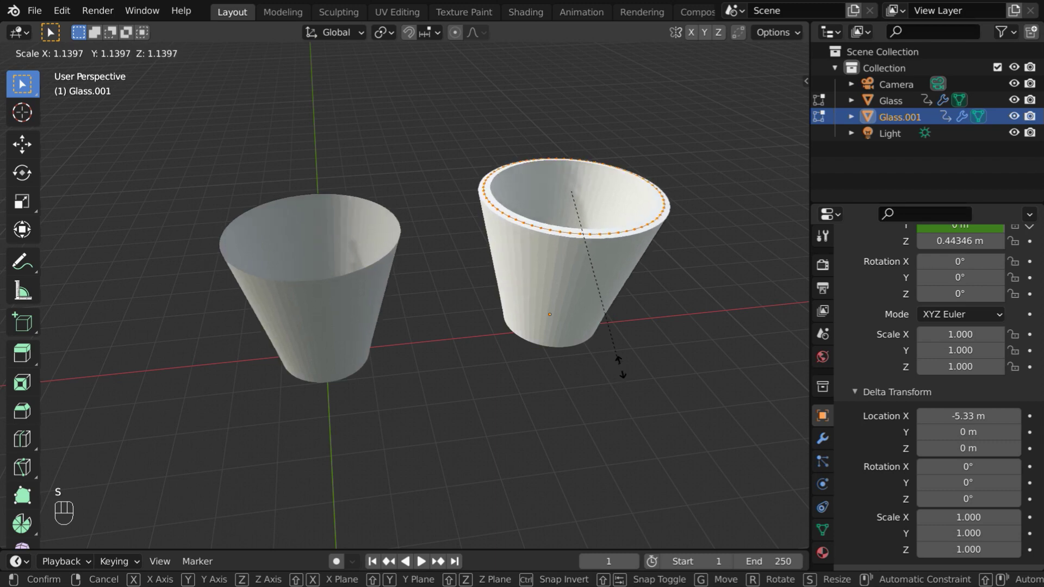
click(629, 387)
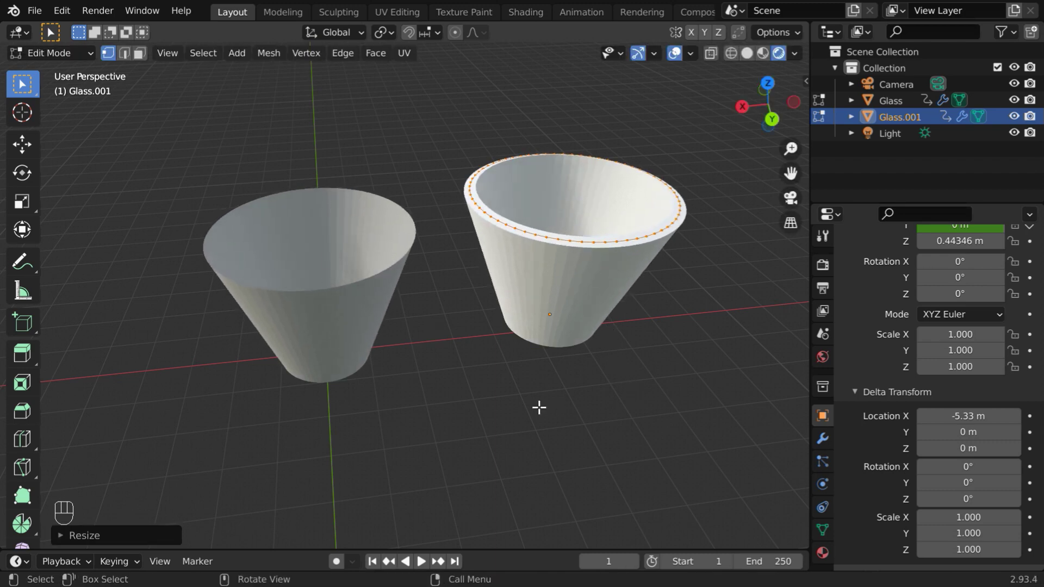
Step: Orbit to a side view of the flared glasses and return to Object Mode
middle_drag(539, 407, 526, 352)
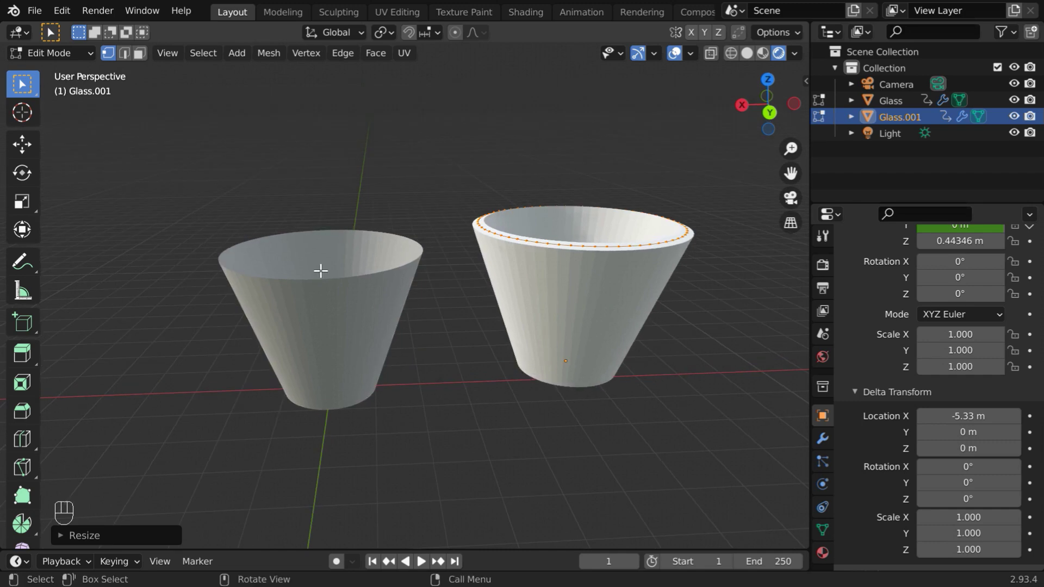
click(58, 54)
click(60, 67)
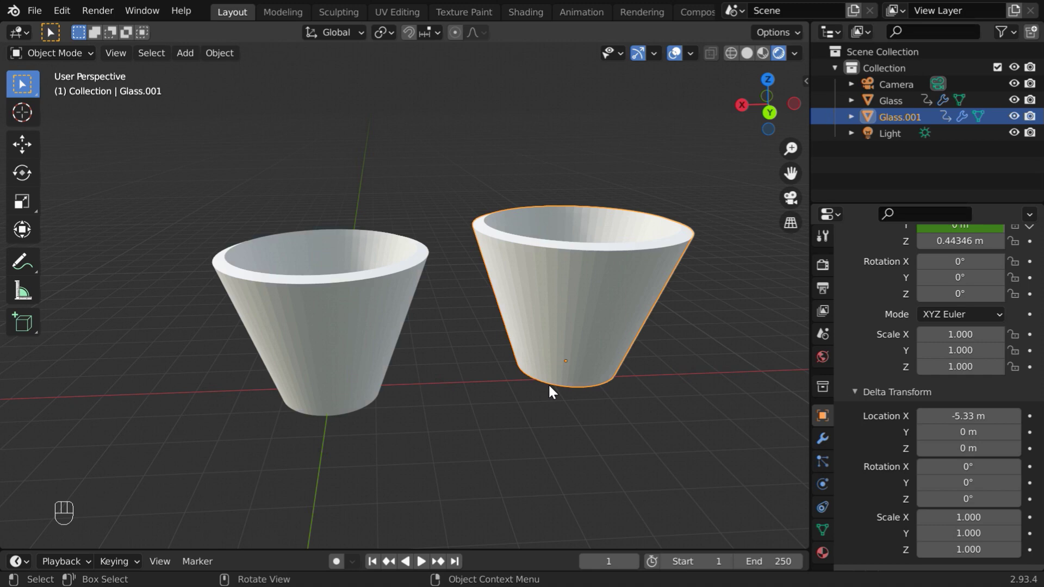
Step: Orbit and zoom out to frame both glasses, then box-select Glass and Glass.001
middle_drag(549, 387, 514, 383)
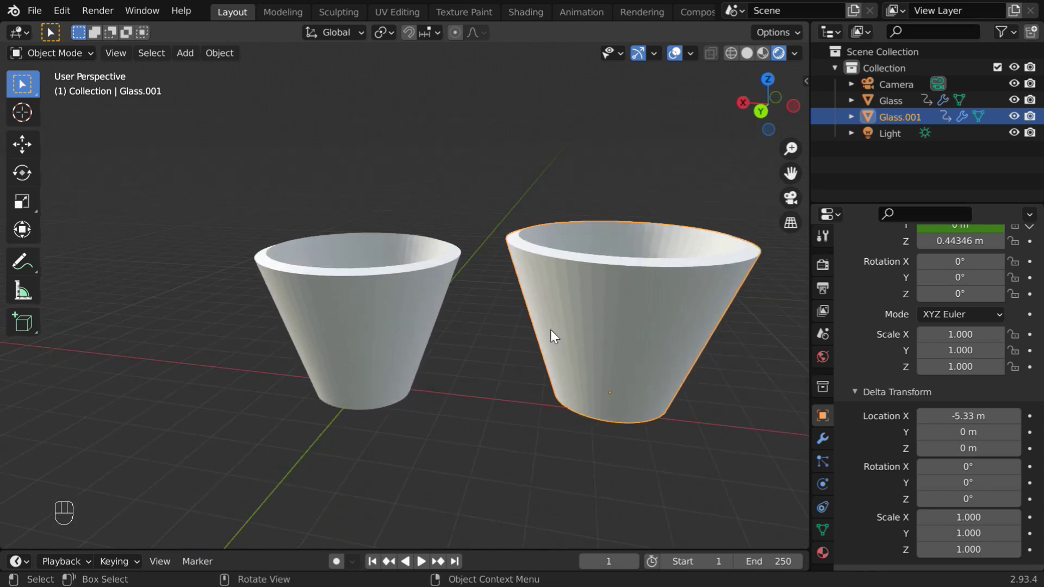
ctrl+middle_drag(570, 353, 598, 354)
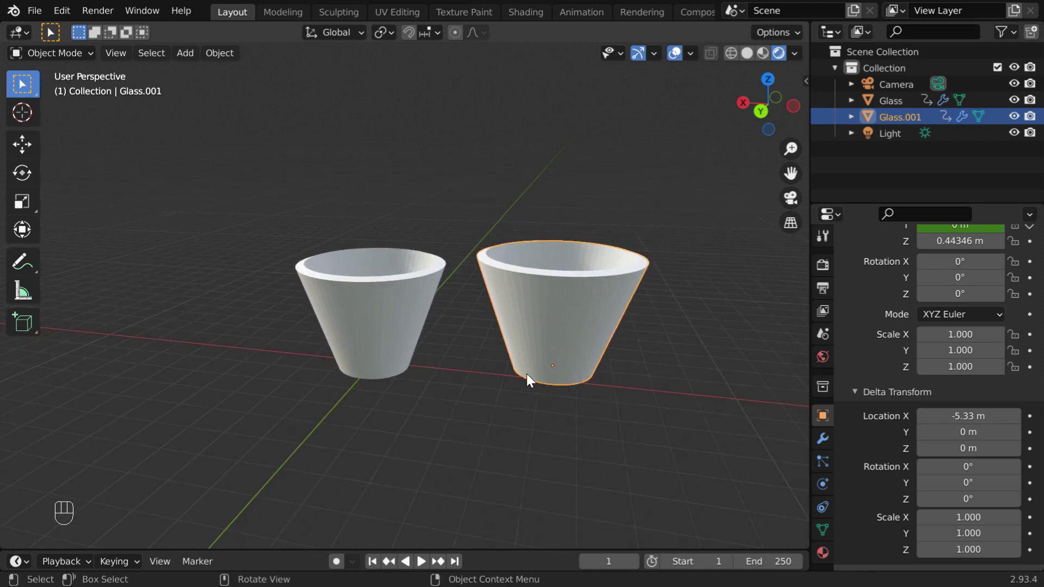
mouse_move(562, 387)
middle_down()
mouse_move(611, 386)
mouse_move(575, 380)
middle_up()
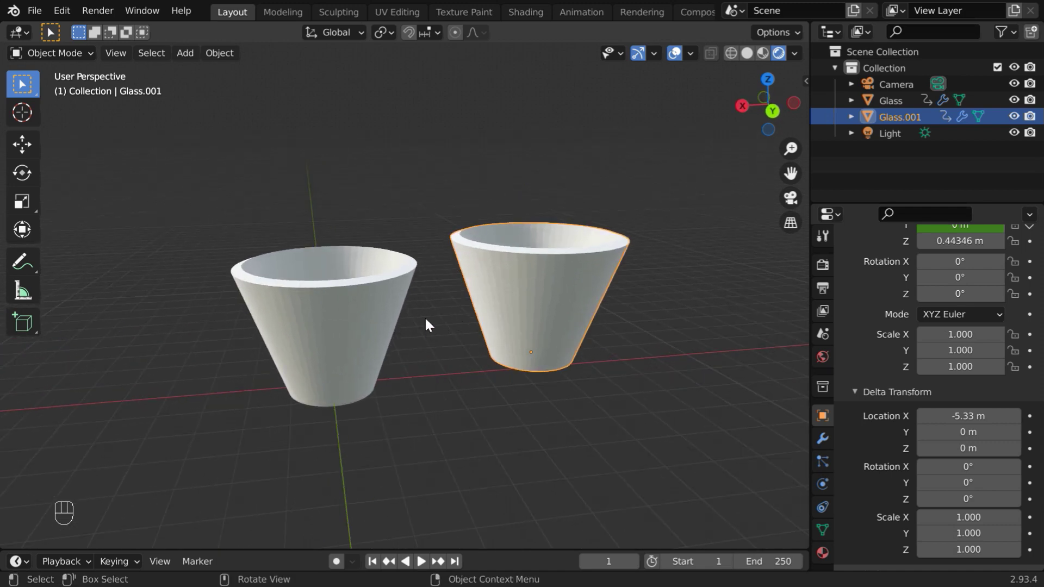
middle_drag(556, 351, 539, 363)
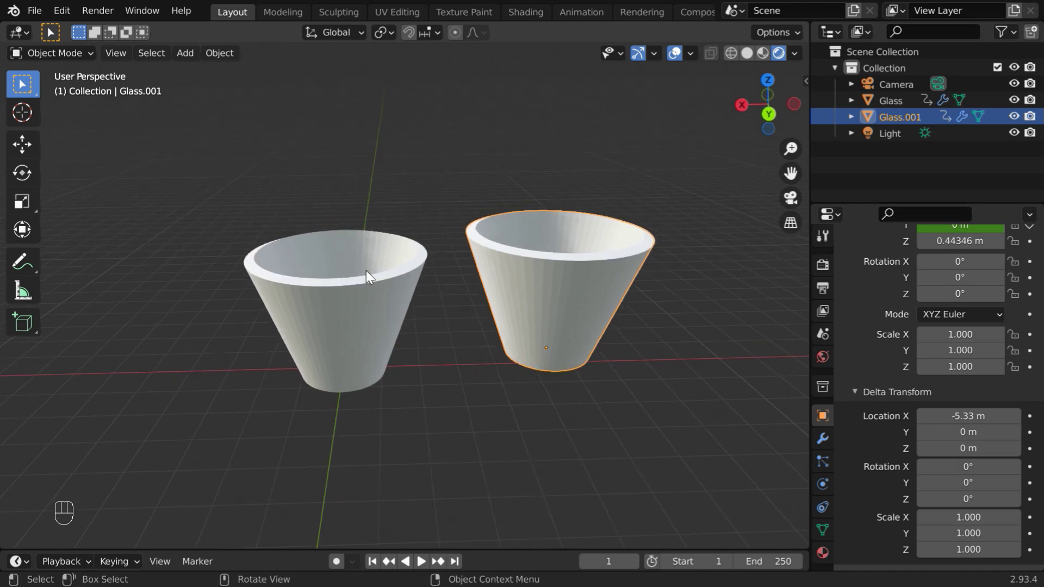
drag(212, 173, 652, 332)
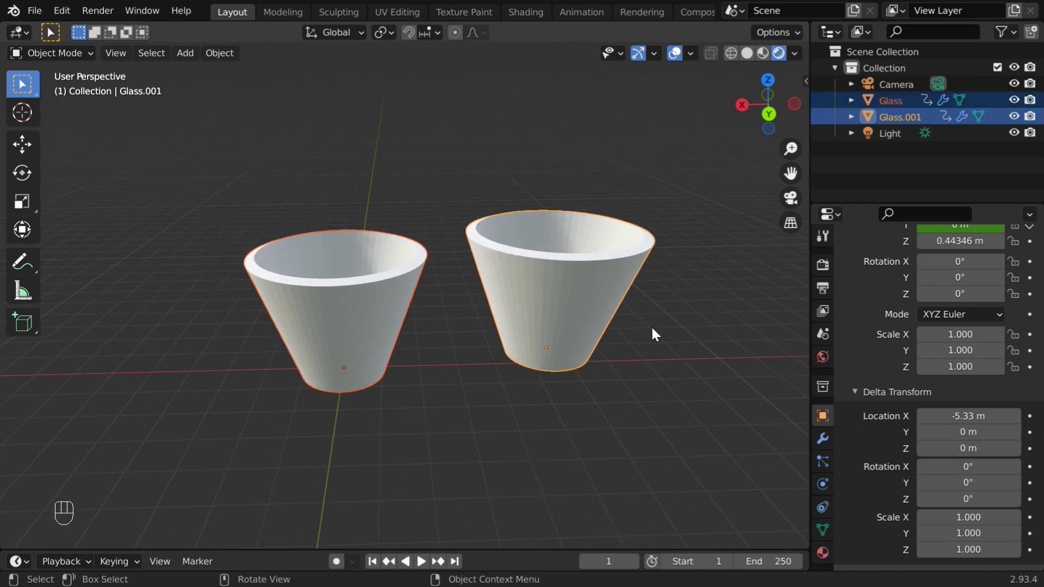
Step: Apply Object › Relations › Make Single User › Object & Data to both glasses, then deselect them
click(220, 54)
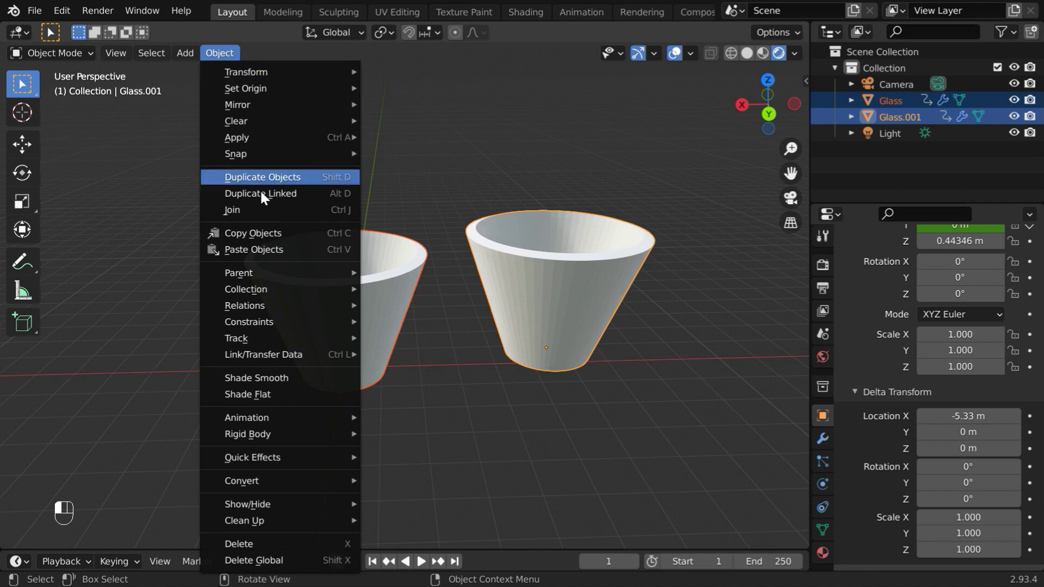
mouse_move(288, 305)
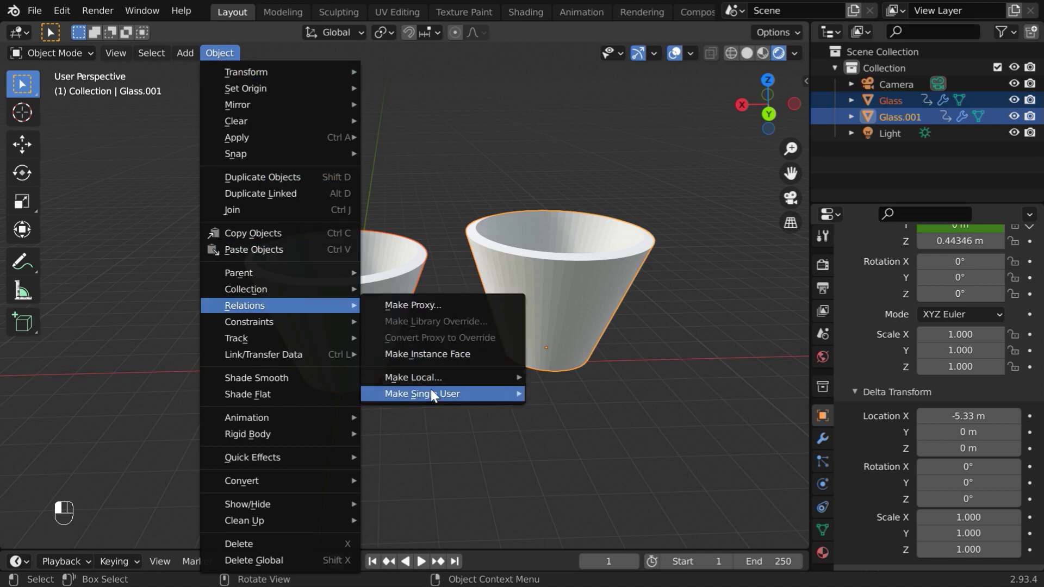
mouse_move(455, 393)
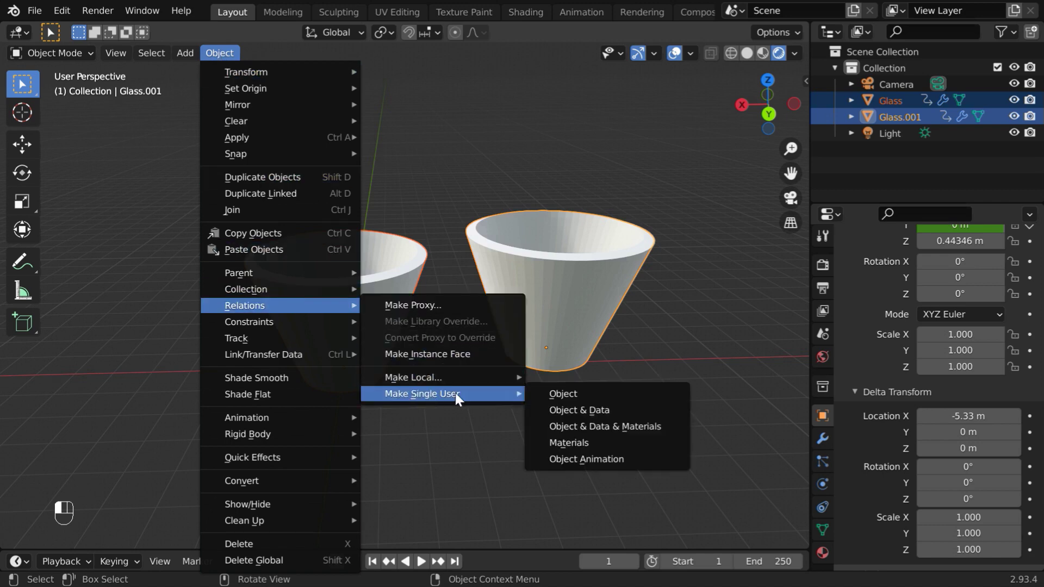
click(602, 417)
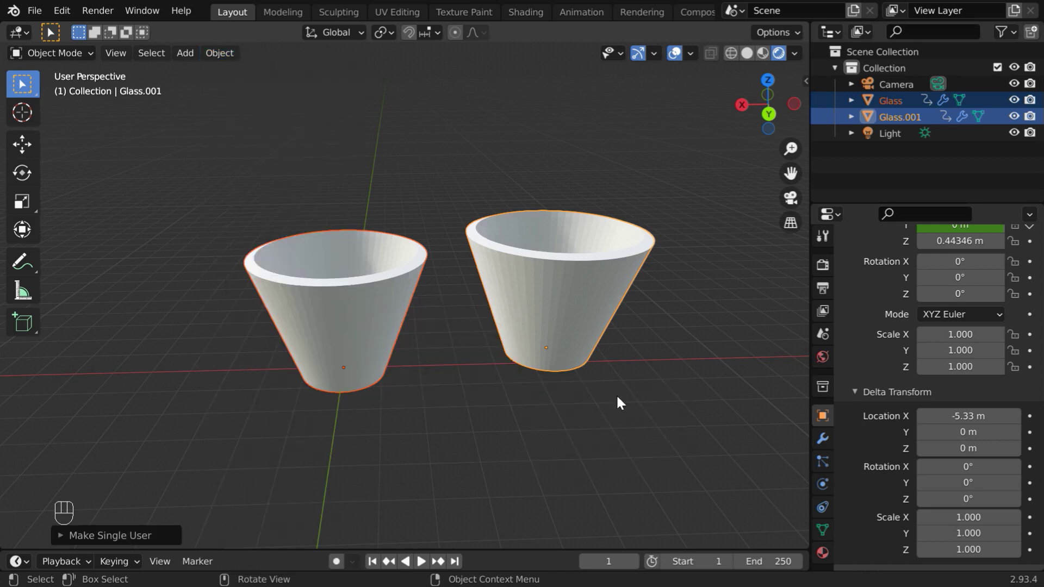
click(543, 396)
Step: Select the right glass, Glass.001, and switch it to Edit Mode
click(530, 327)
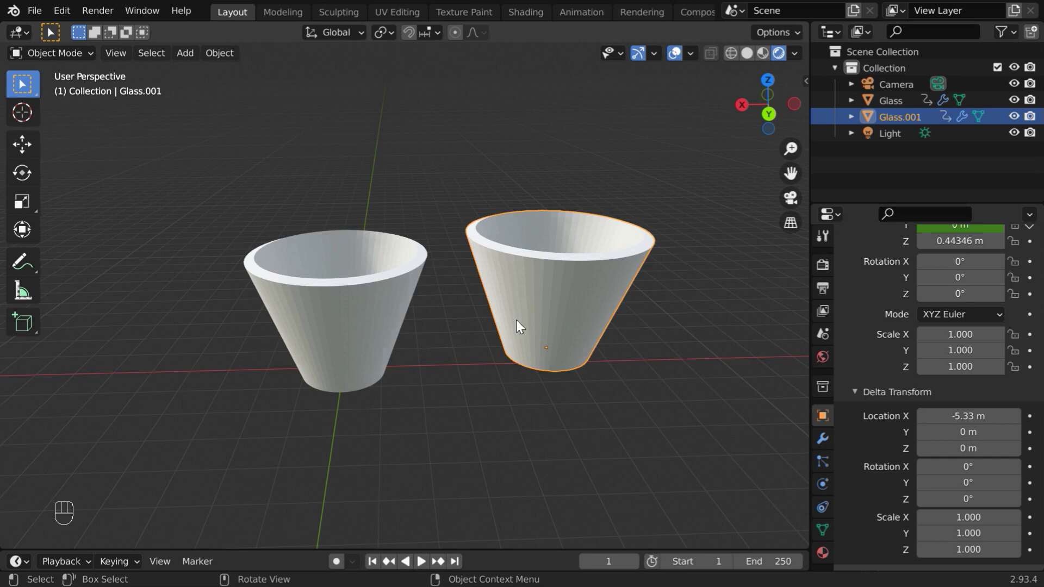
click(57, 51)
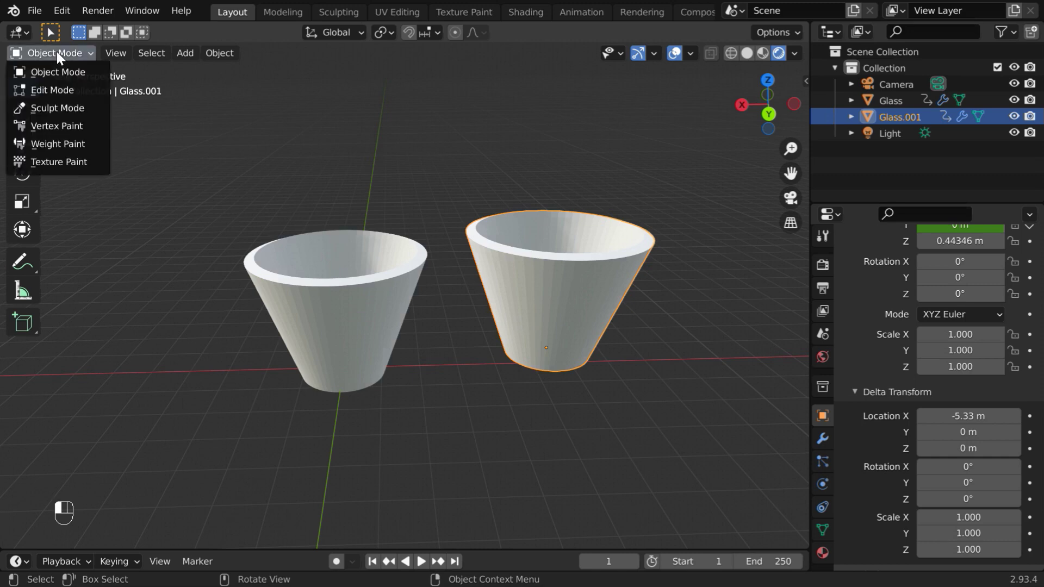
click(65, 92)
Step: Scale the rim vertices down to about 0.64, then return to Object Mode
middle_drag(549, 342, 540, 366)
key(s)
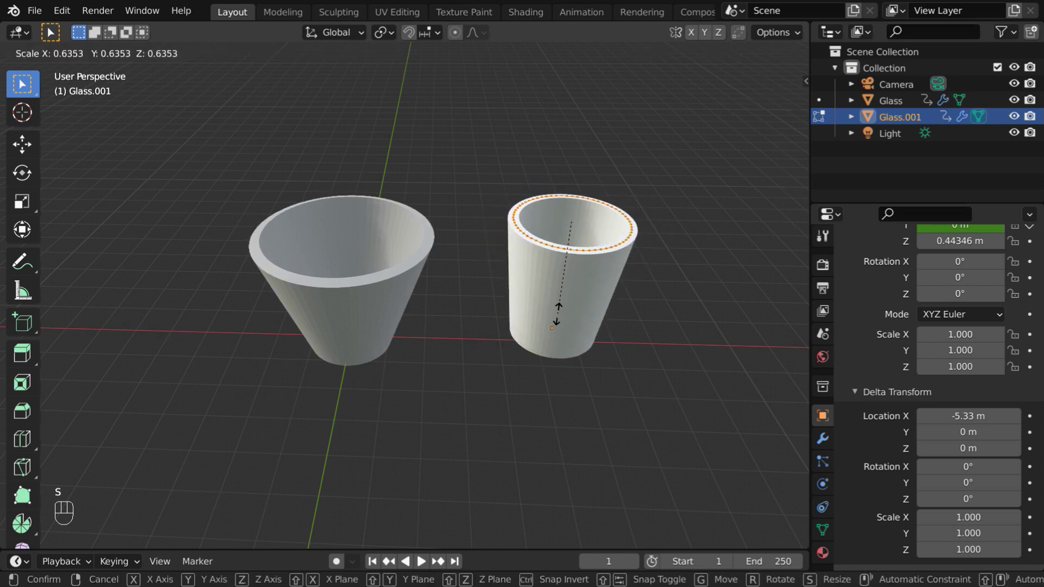
click(558, 313)
middle_drag(605, 380, 606, 326)
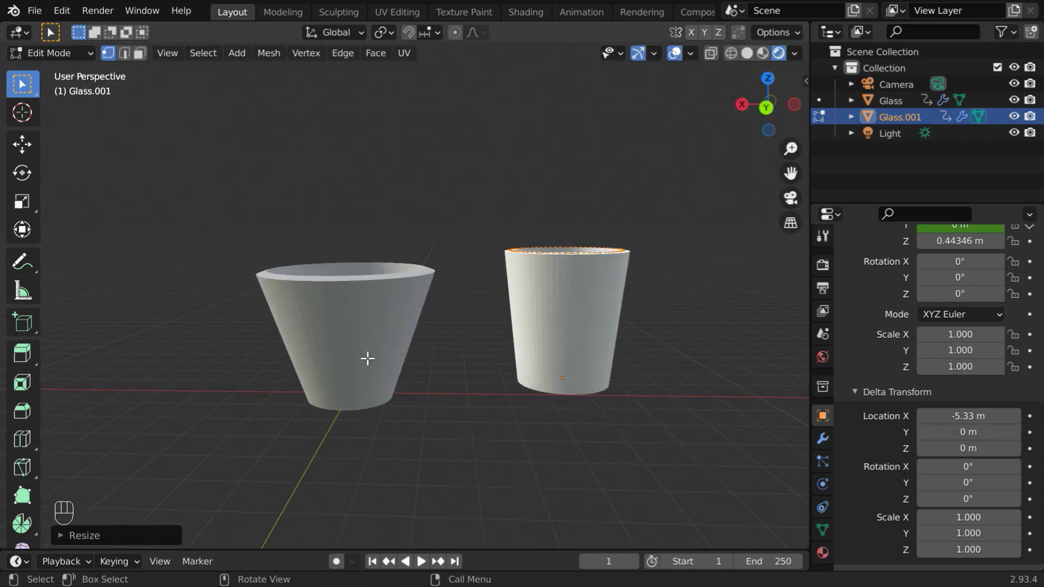
click(50, 50)
click(50, 71)
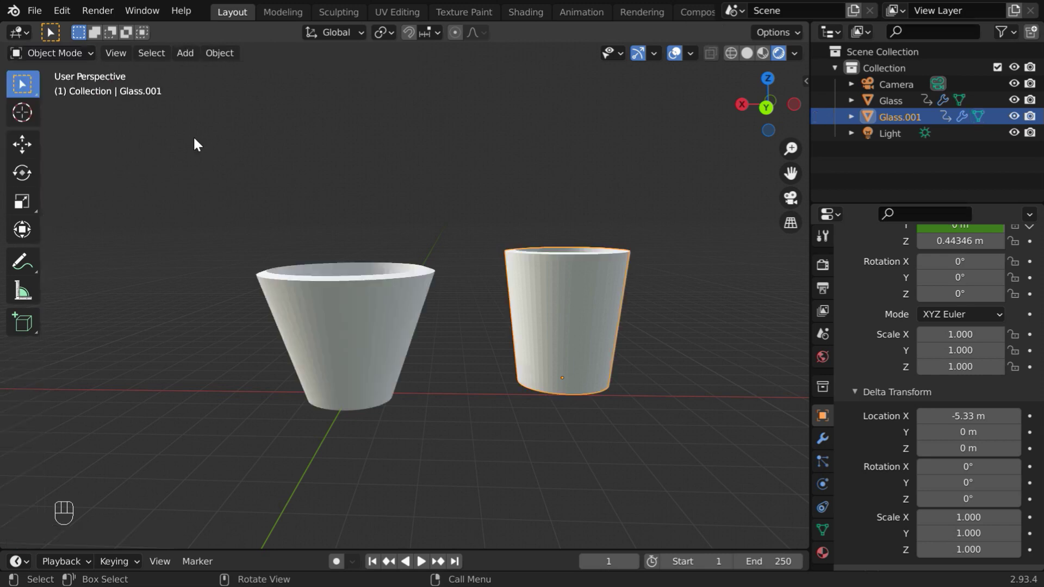
middle_drag(534, 380, 585, 429)
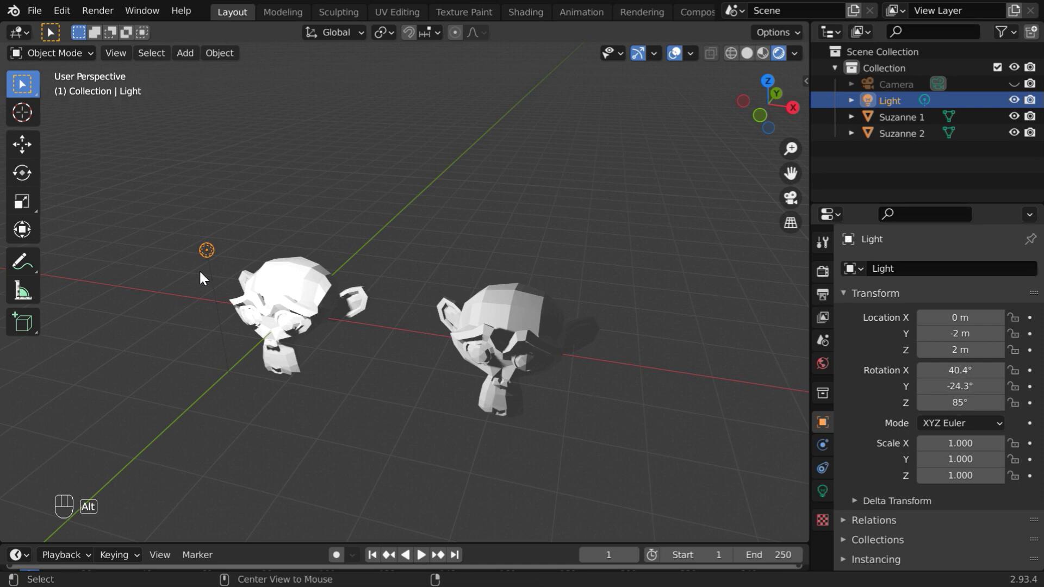
Step: Make a linked duplicate of the light to the right and show Light.001's light settings
key(alt+d)
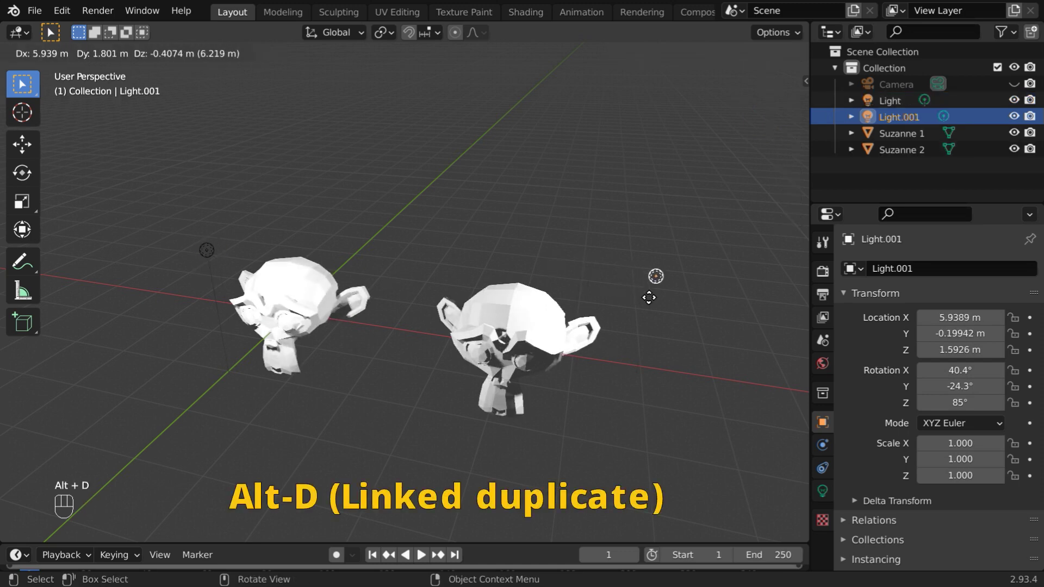
click(648, 295)
click(206, 250)
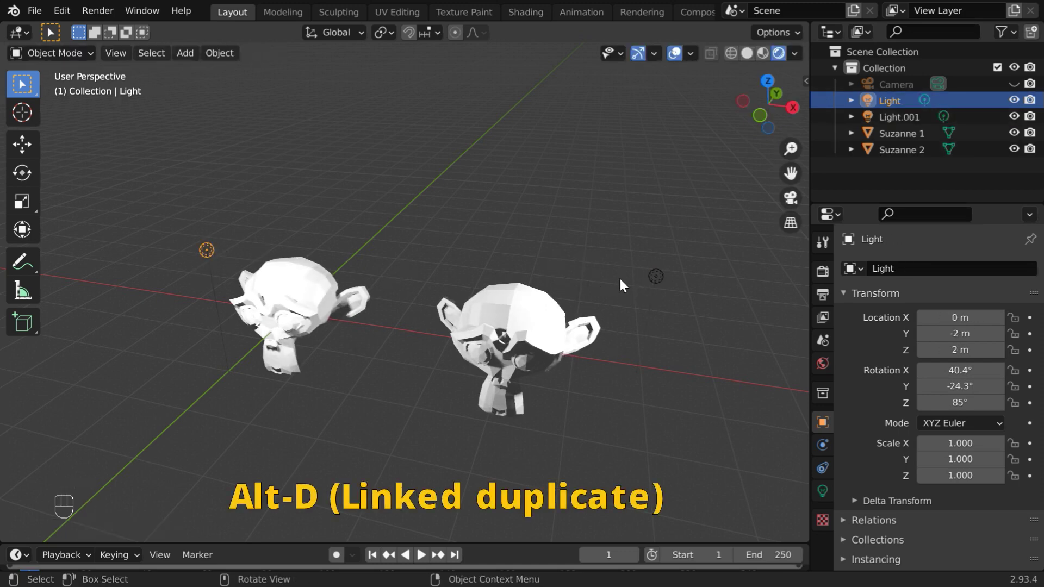
click(655, 277)
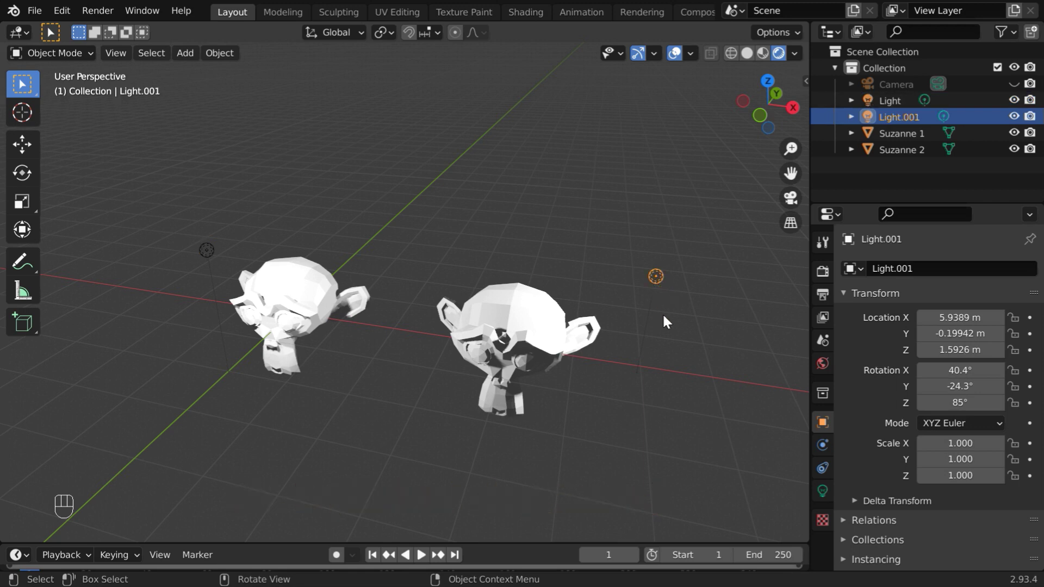
click(823, 491)
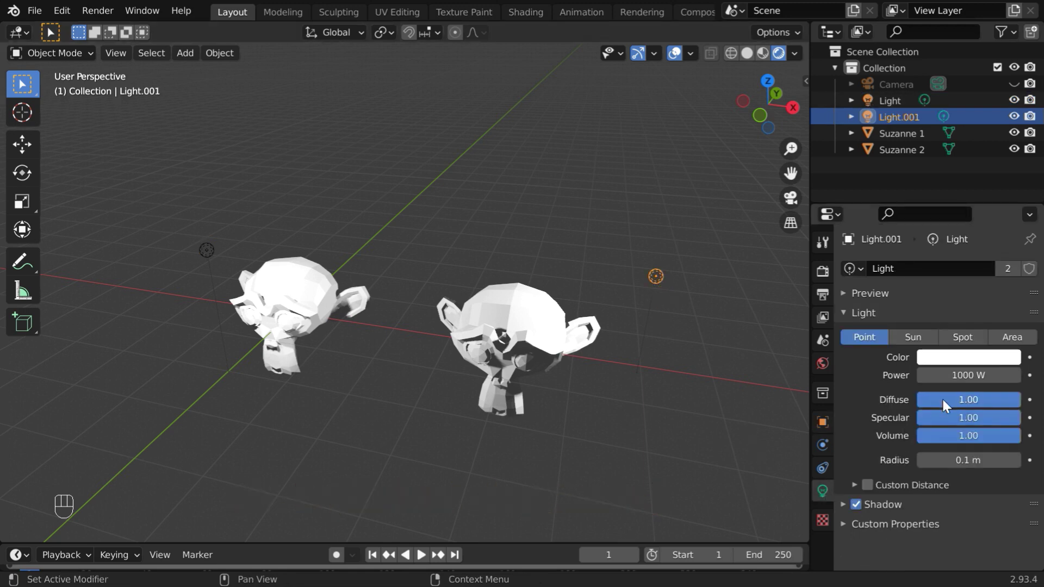
Step: Make the shared light colour magenta and set its power to 4000 W
click(974, 359)
click(970, 234)
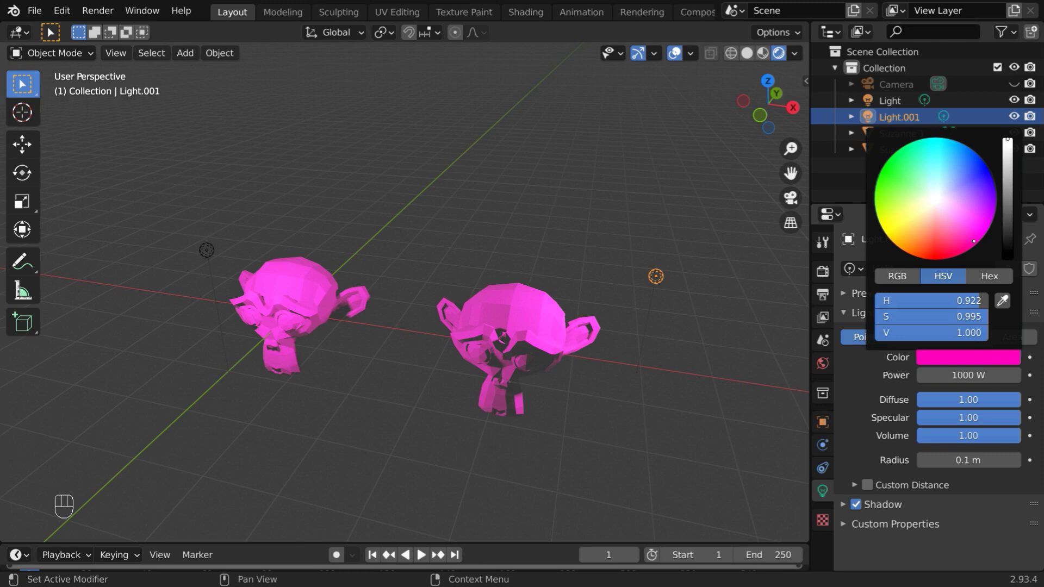
click(205, 250)
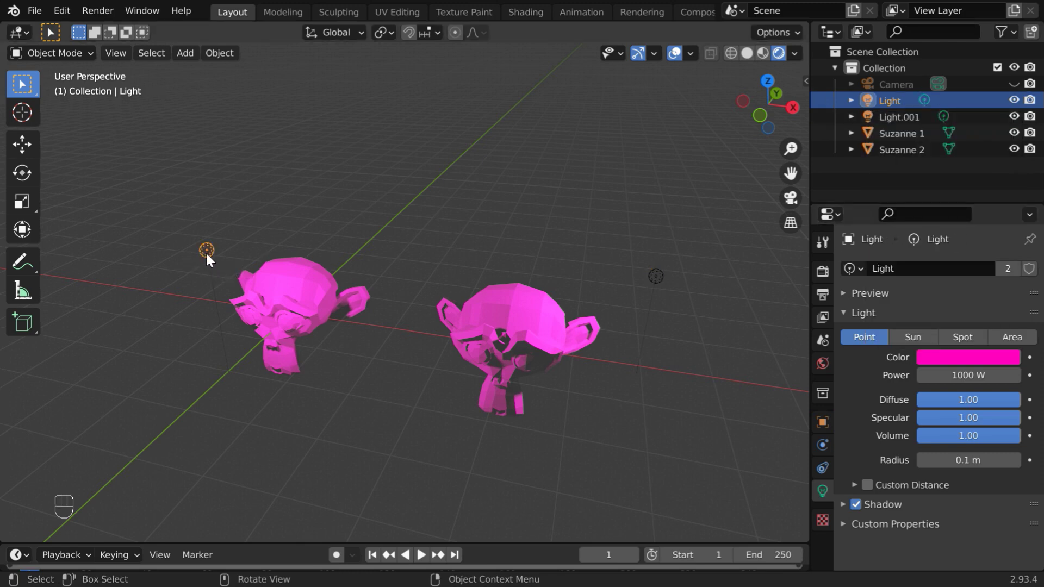
click(964, 379)
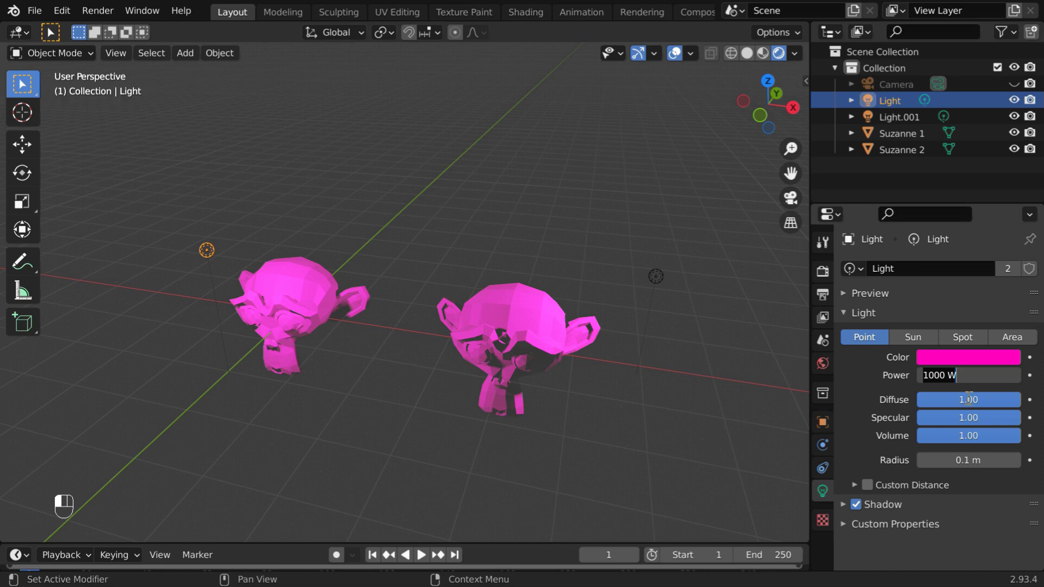
text(4000)
key(Return)
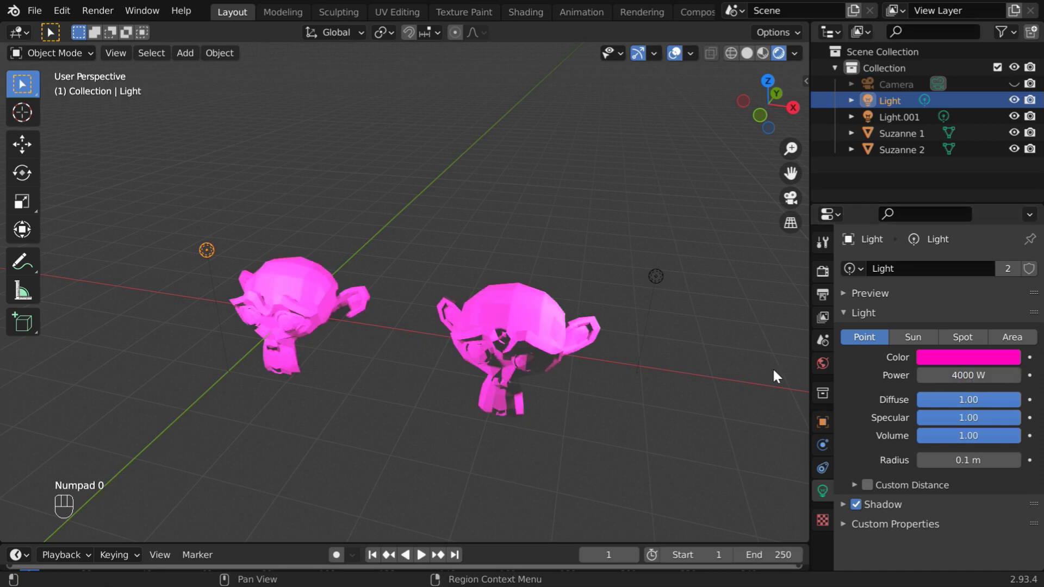
Step: Turn Light.001 into a Sun with strength 5 and confirm the other light changed too
click(656, 277)
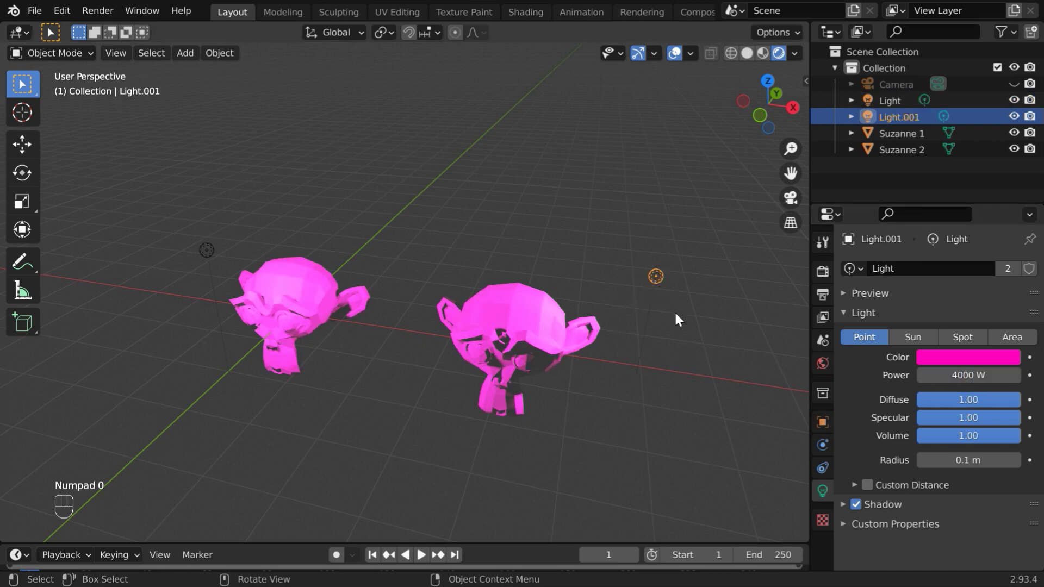
click(915, 337)
click(973, 376)
text(5)
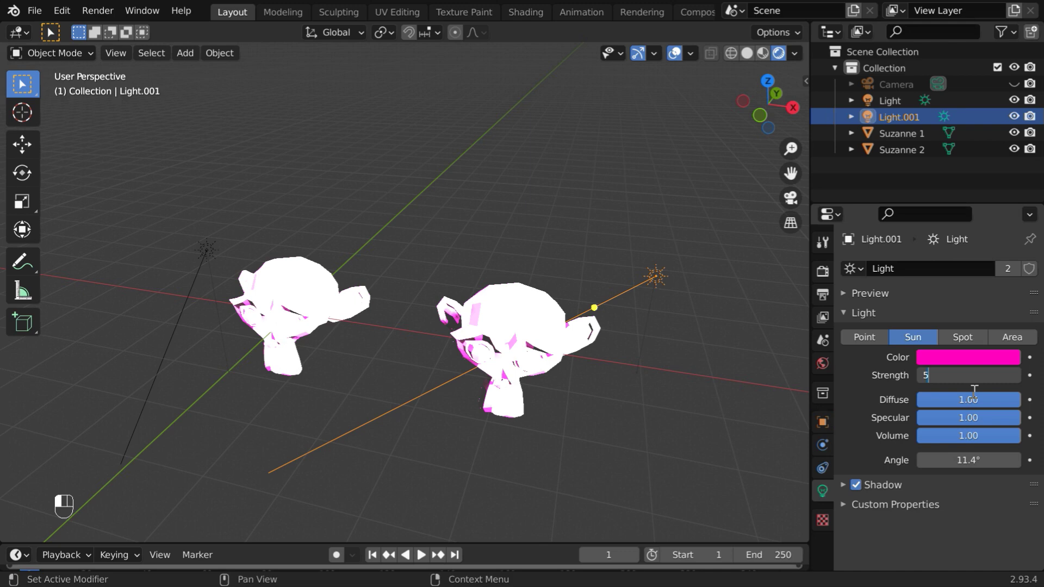
key(Return)
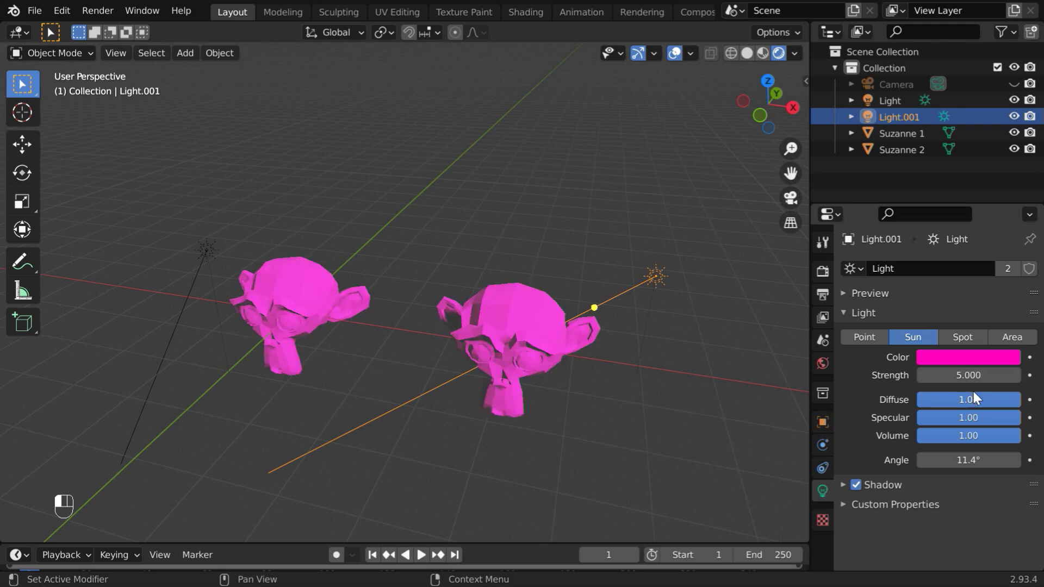
click(206, 249)
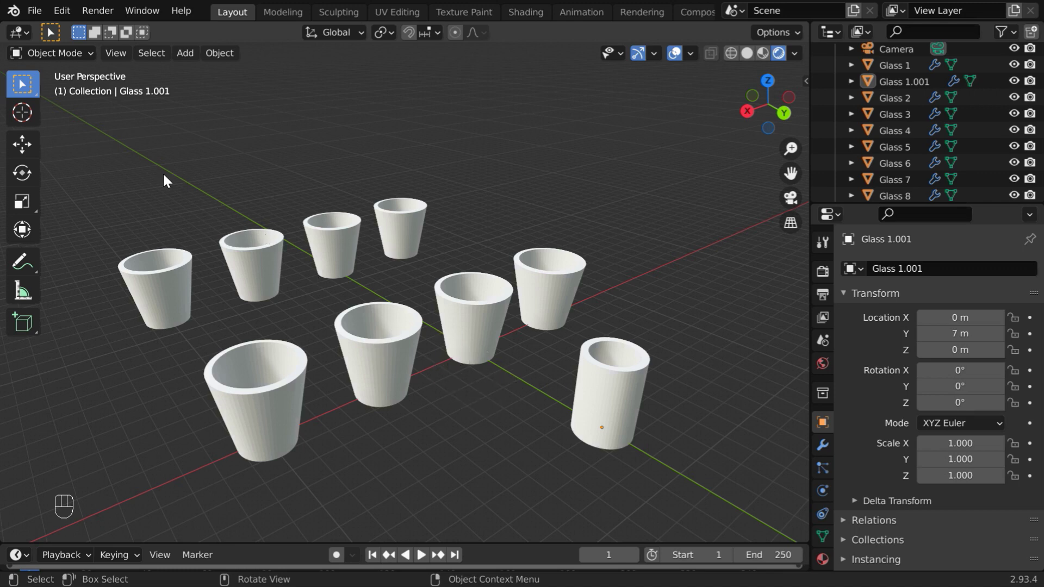
Step: Box-select all nine glasses and make the cylinder Glass 1.001 the active object
drag(125, 155, 539, 381)
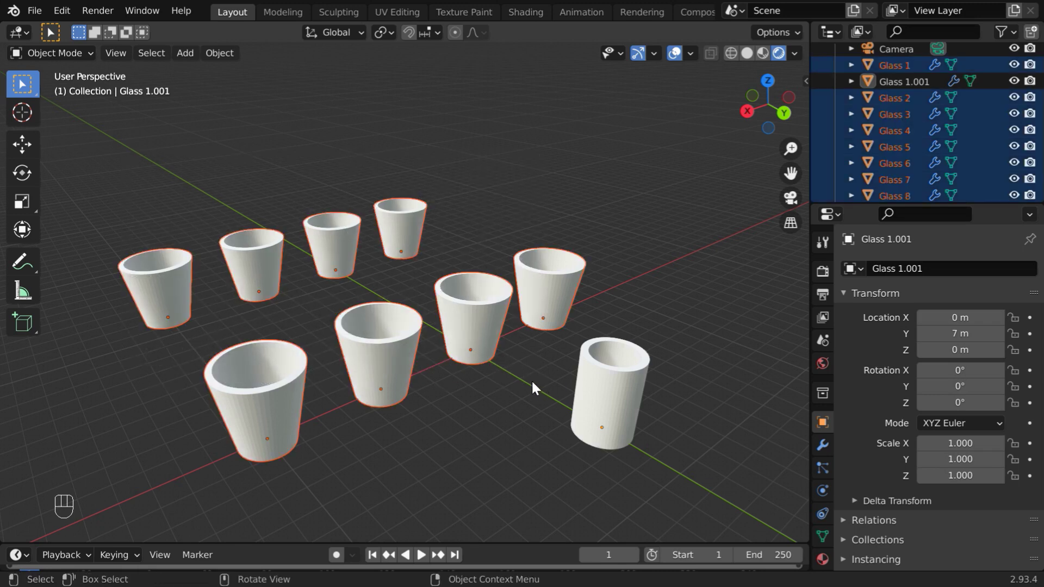
shift+click(614, 404)
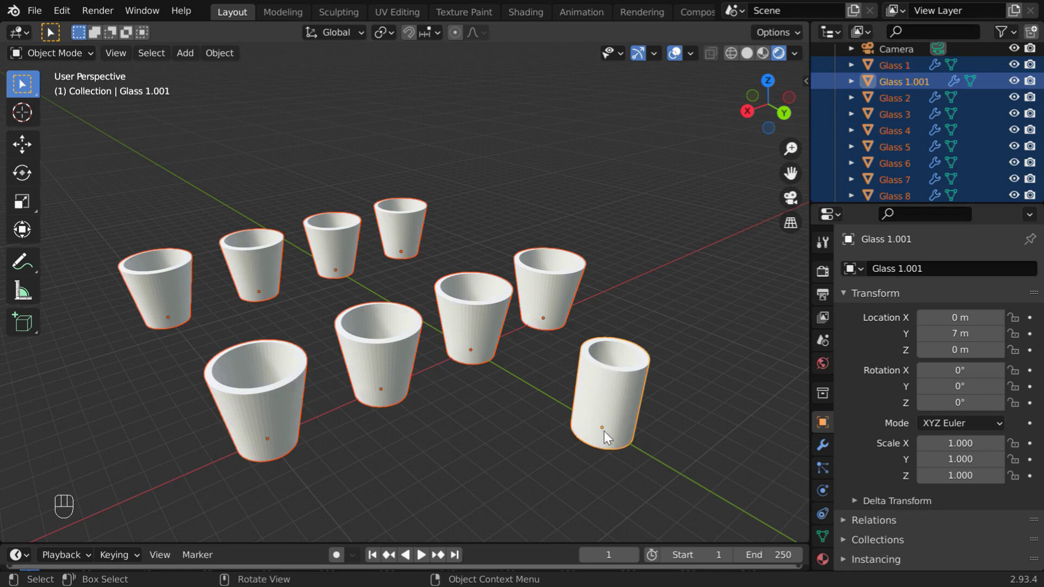
Step: Link Glass 1.001's mesh to all selected glasses with Object > Link/Transfer Data > Link Object Data
click(223, 53)
mouse_move(275, 352)
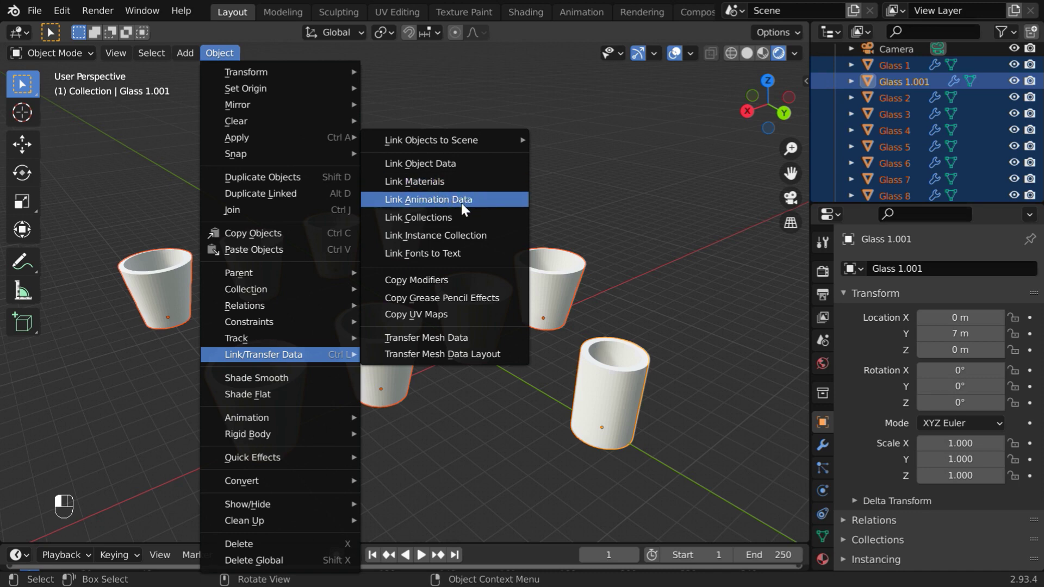
click(454, 165)
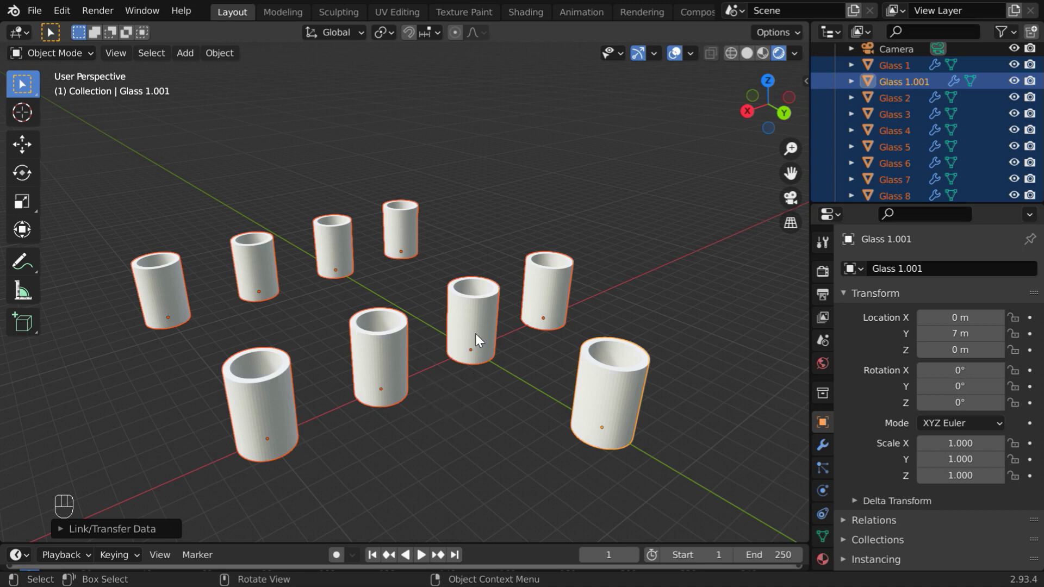
Step: Select only Glass 2 in the front row and switch it to Edit Mode
click(461, 433)
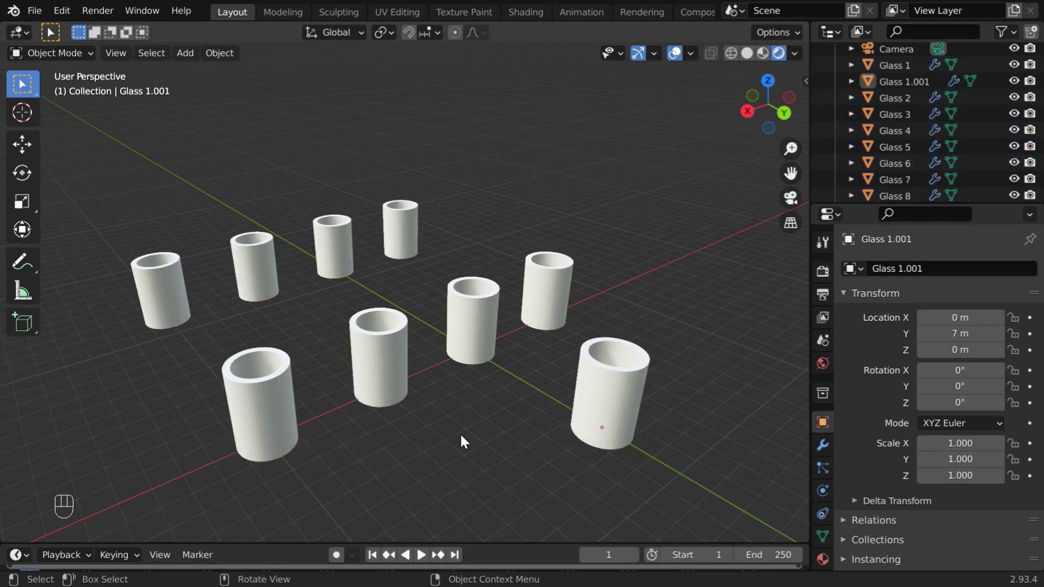
click(379, 357)
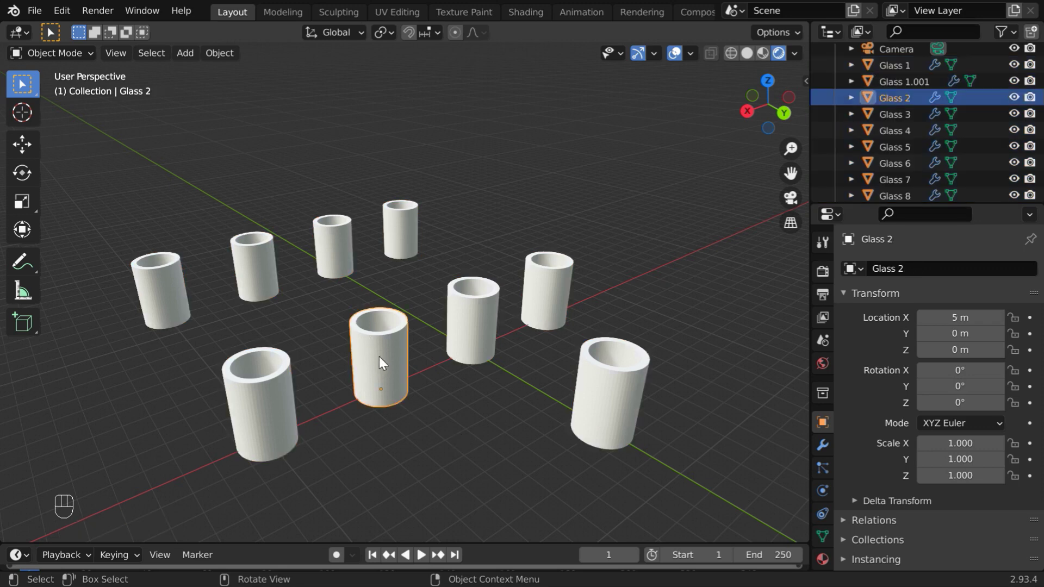
click(73, 53)
click(76, 87)
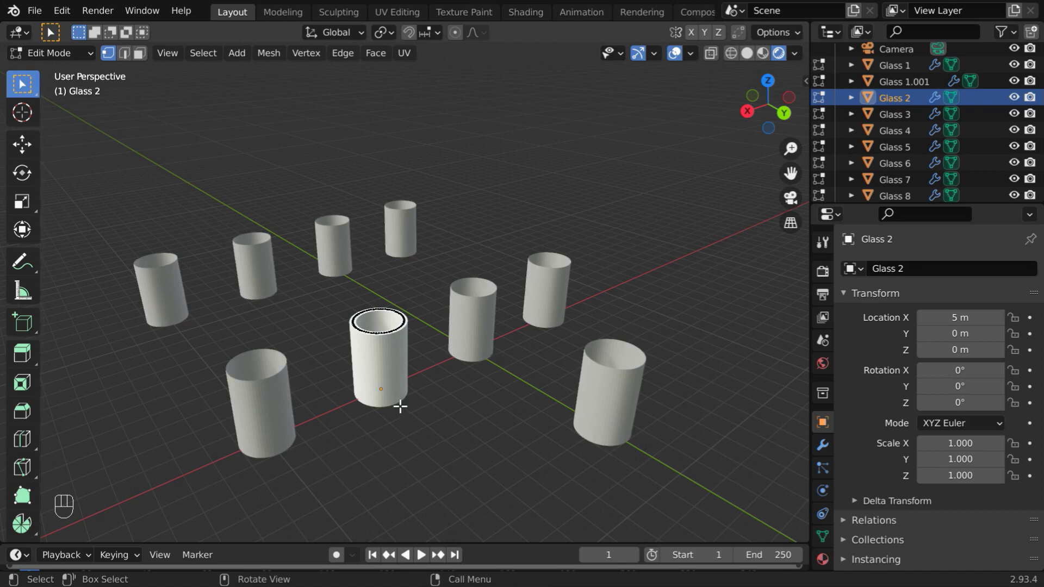
Step: Box-select Glass 2's top rim, scale it outward, and return to Object Mode
key(b)
drag(318, 282, 431, 346)
key(s)
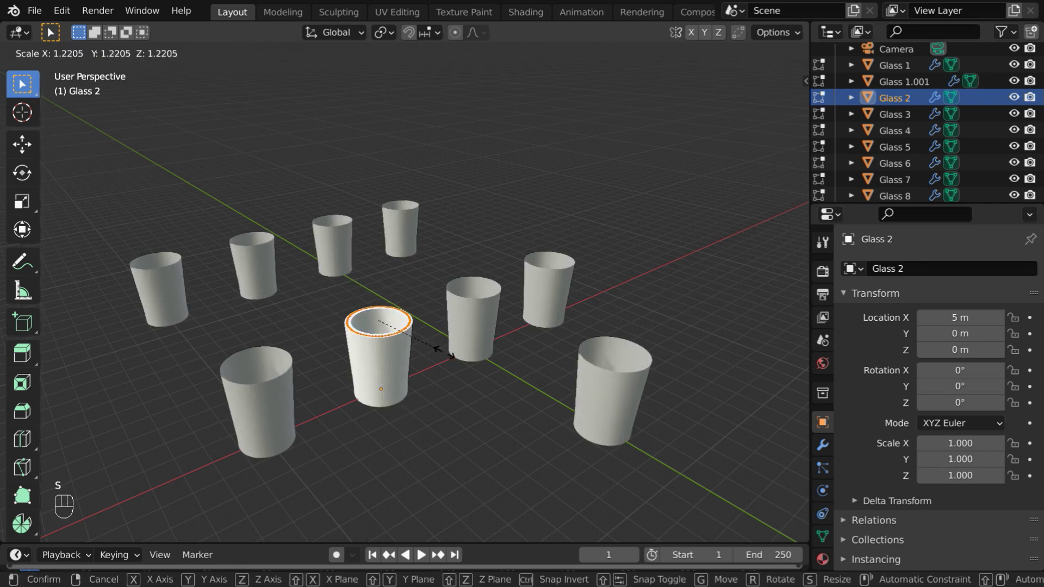
click(468, 361)
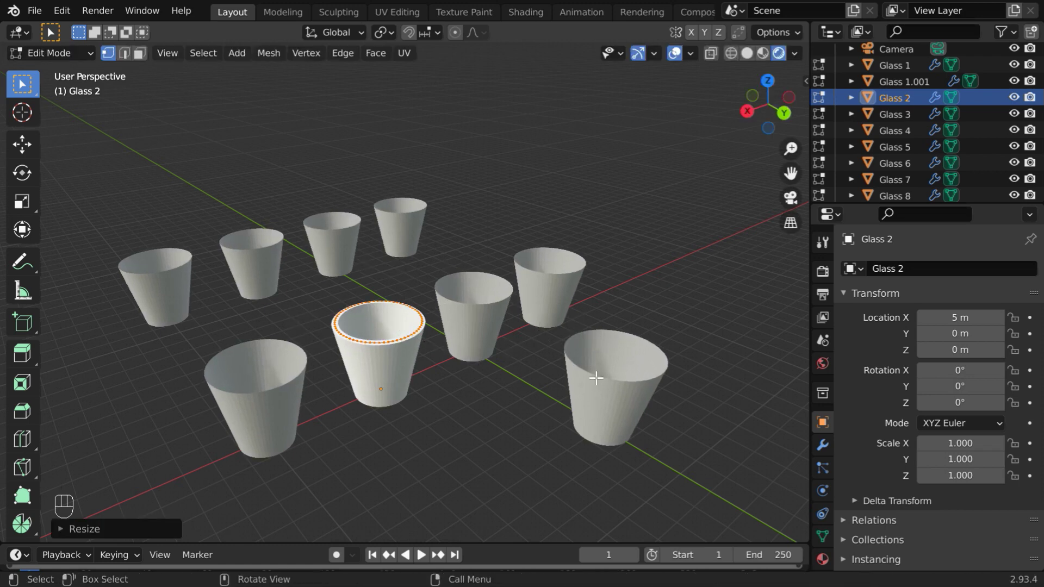
click(83, 54)
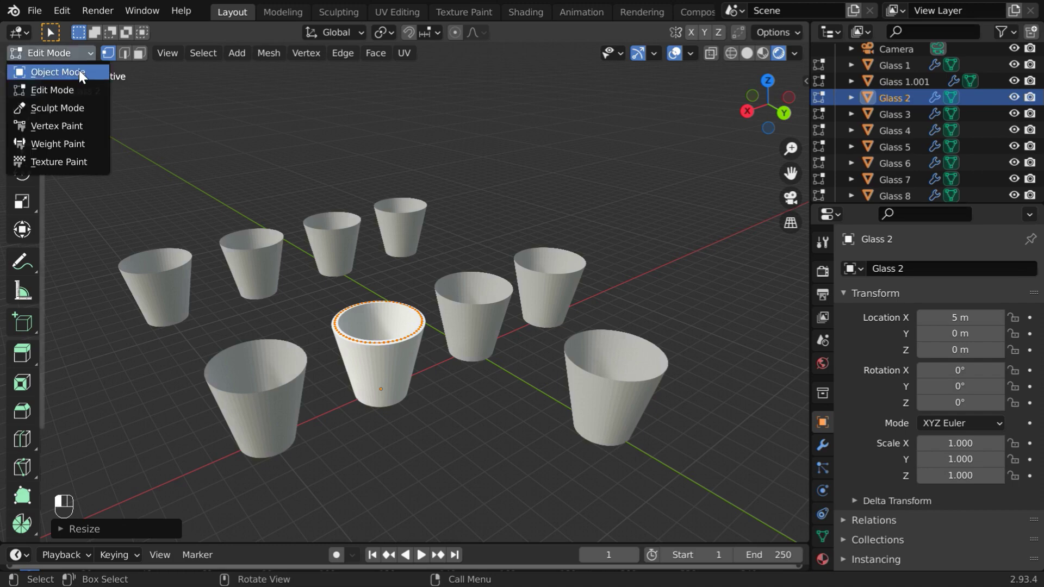
click(79, 70)
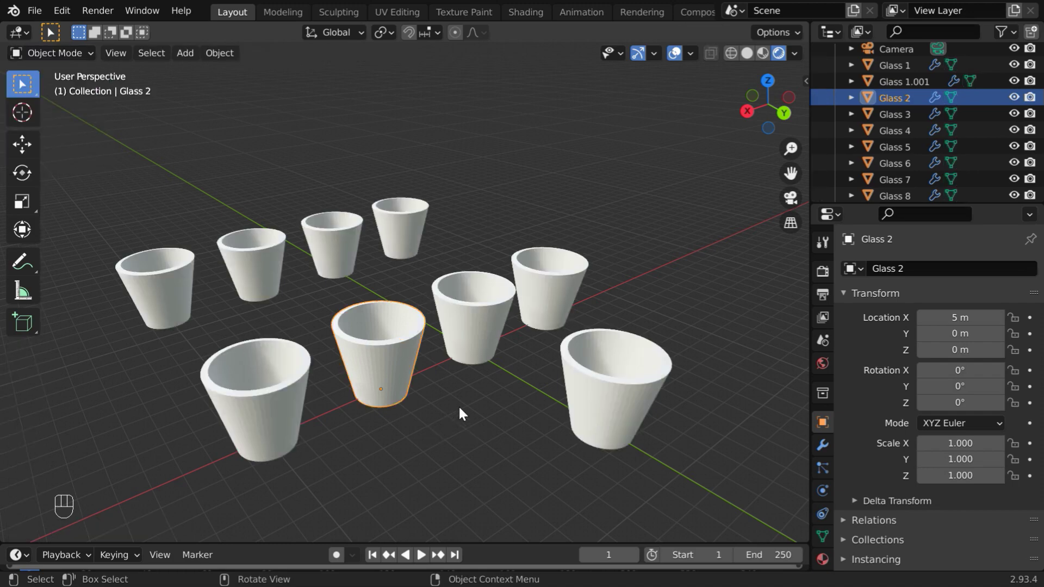
scroll(458, 406, down, 4)
click(556, 462)
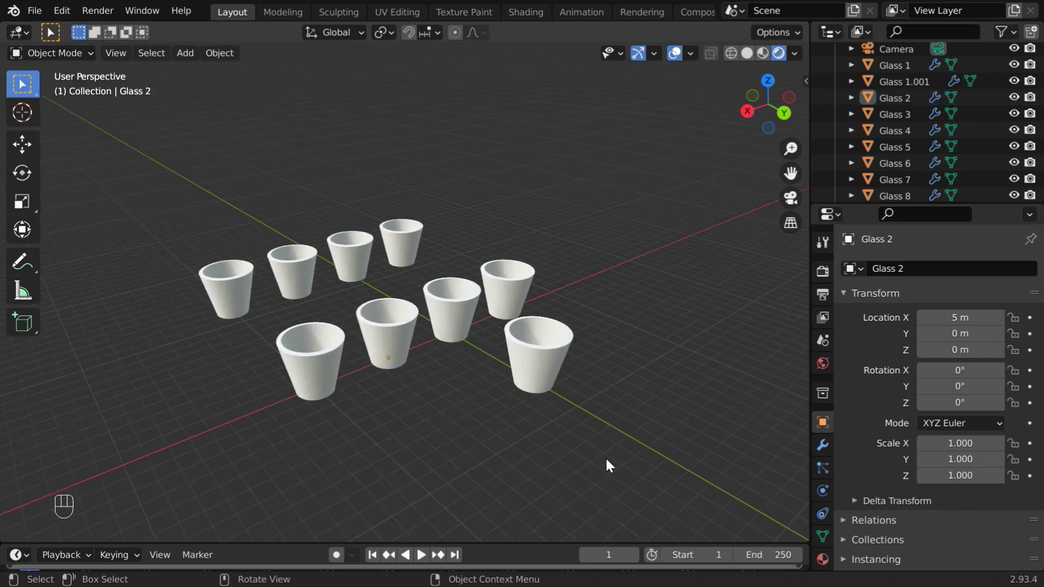
middle_drag(605, 458, 451, 468)
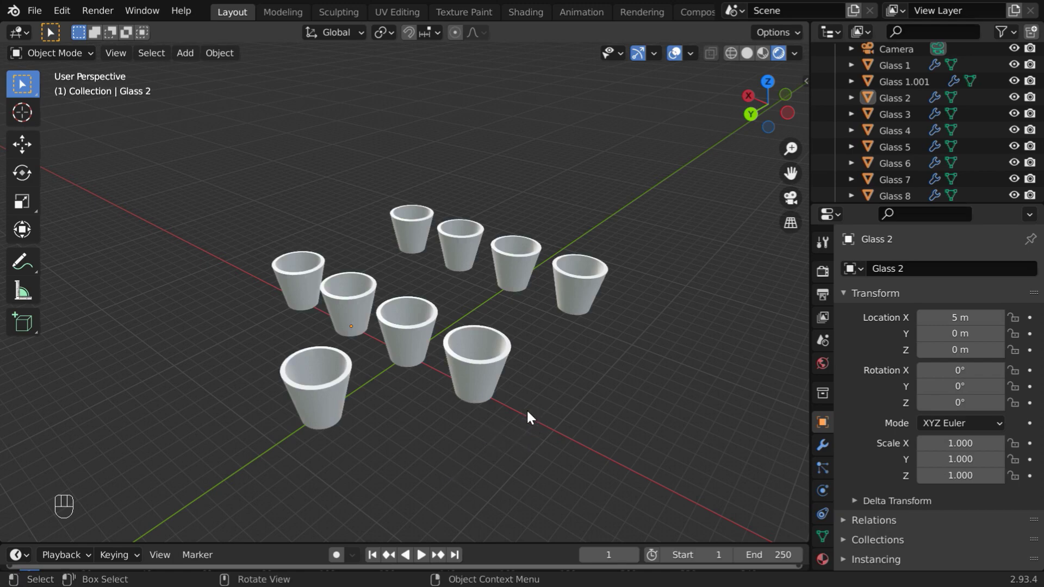